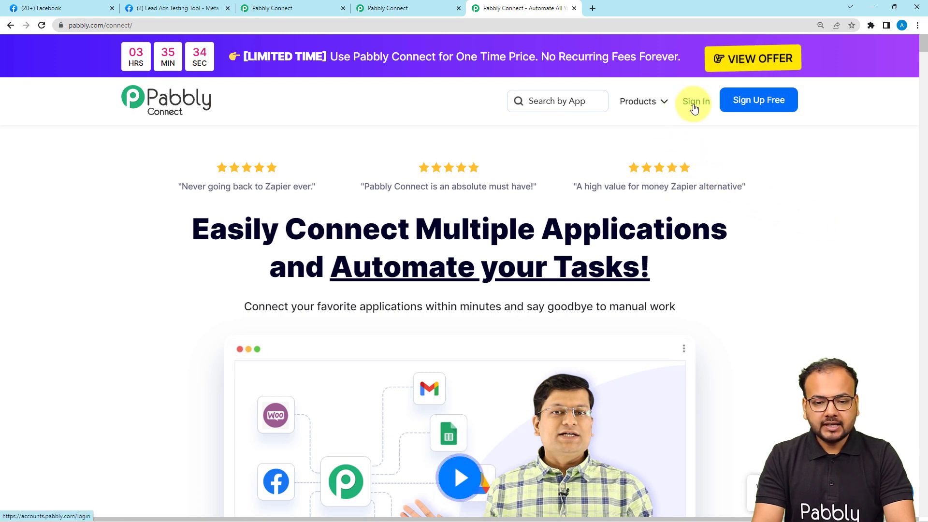
From the dashboard, create a workflow named 'Send Facebook Leads via API by Pabbly Connect'
{"action": "mouse_move", "coordinate": [635, 100]}
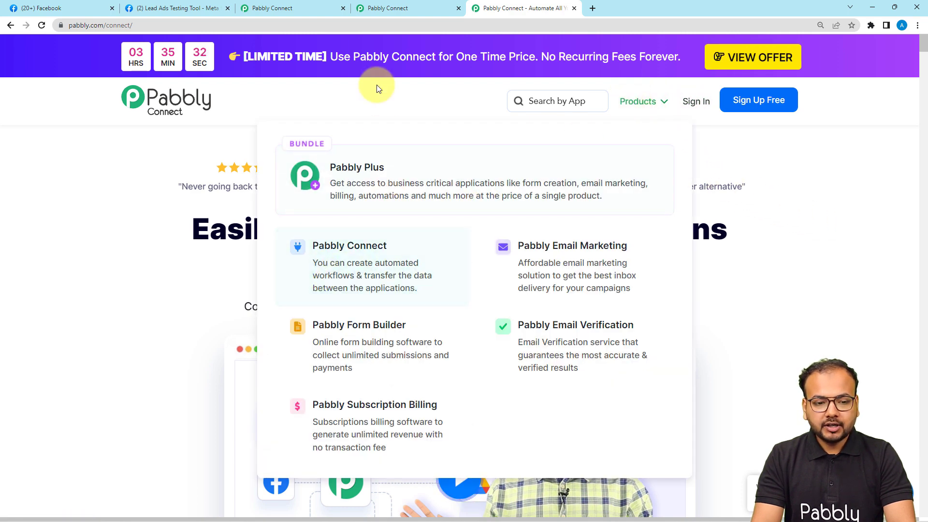
{"action": "left_click", "coordinate": [401, 9]}
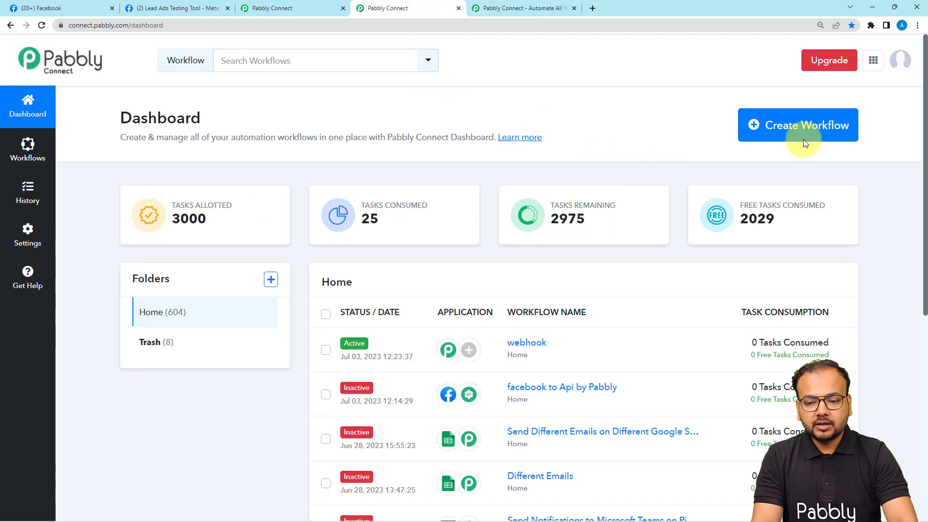
{"action": "left_click", "coordinate": [789, 130]}
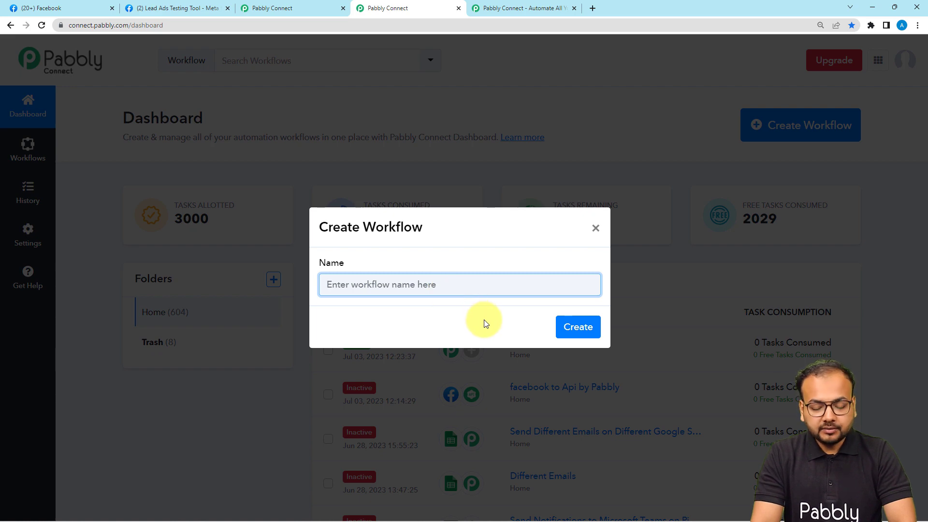
{"action": "type", "text": "Send Facebook Leads via API by Pabbly Connect"}
{"action": "left_click", "coordinate": [351, 327]}
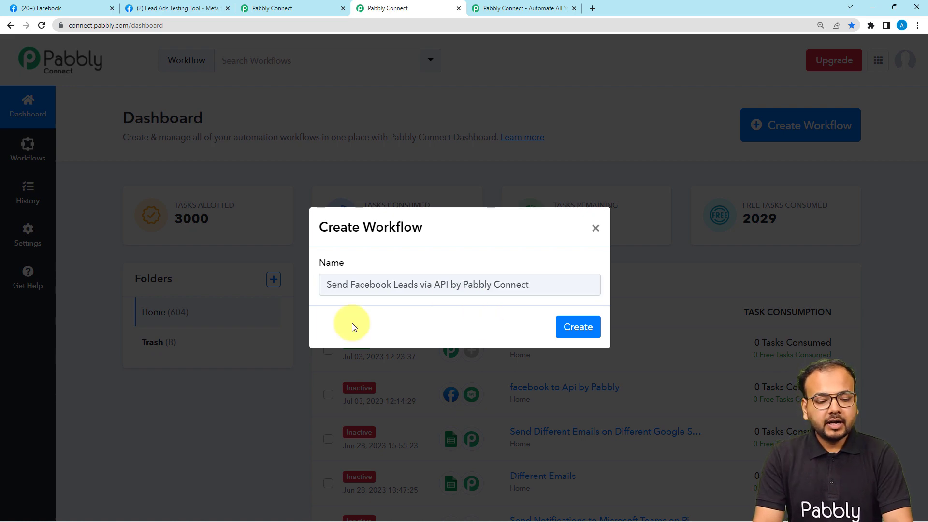
{"action": "left_click", "coordinate": [577, 327]}
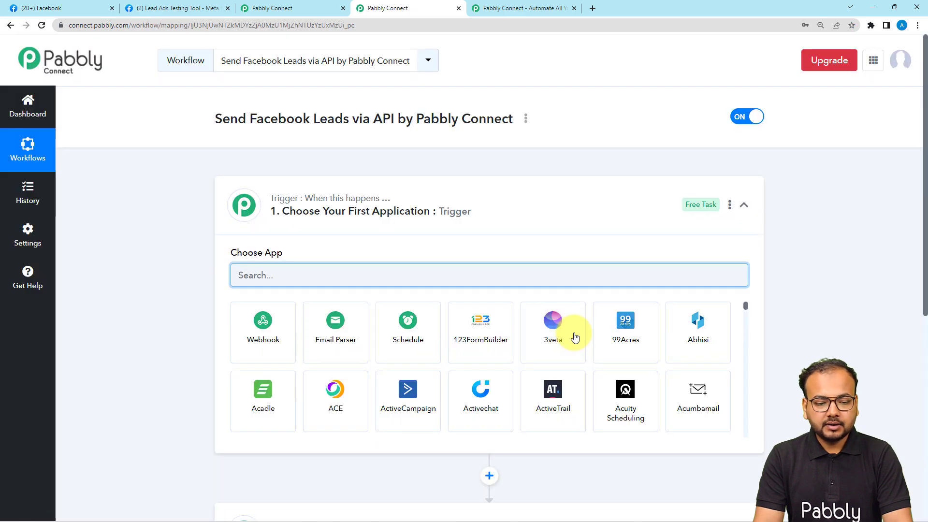
{"action": "left_click", "coordinate": [496, 201]}
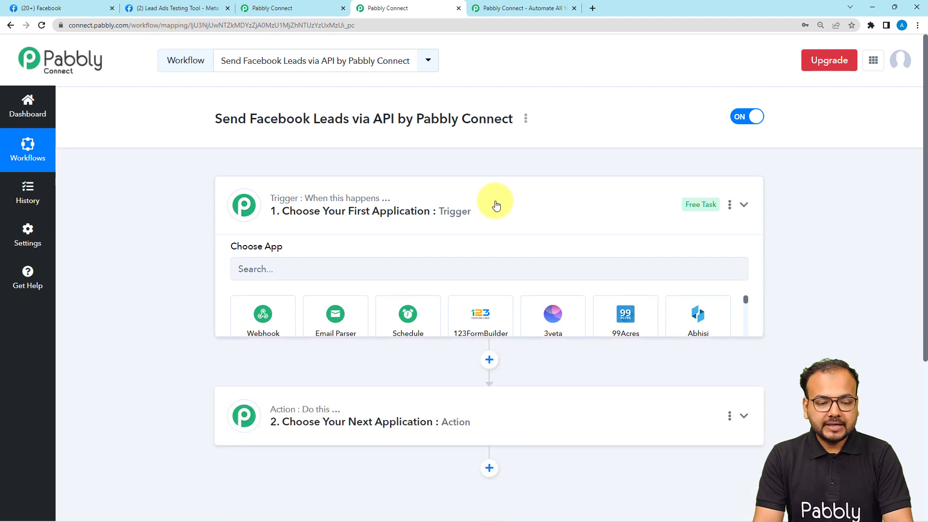
{"action": "mouse_move", "coordinate": [276, 312]}
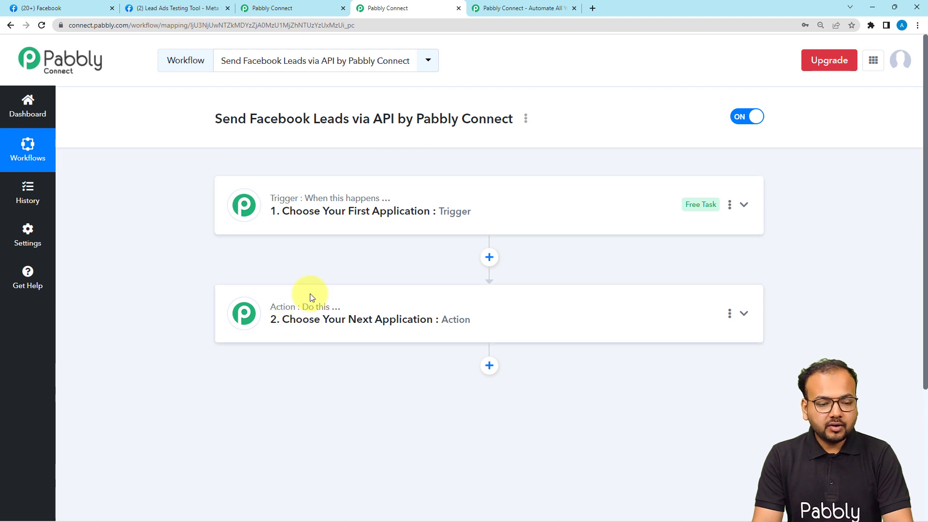
{"action": "left_click", "coordinate": [321, 222]}
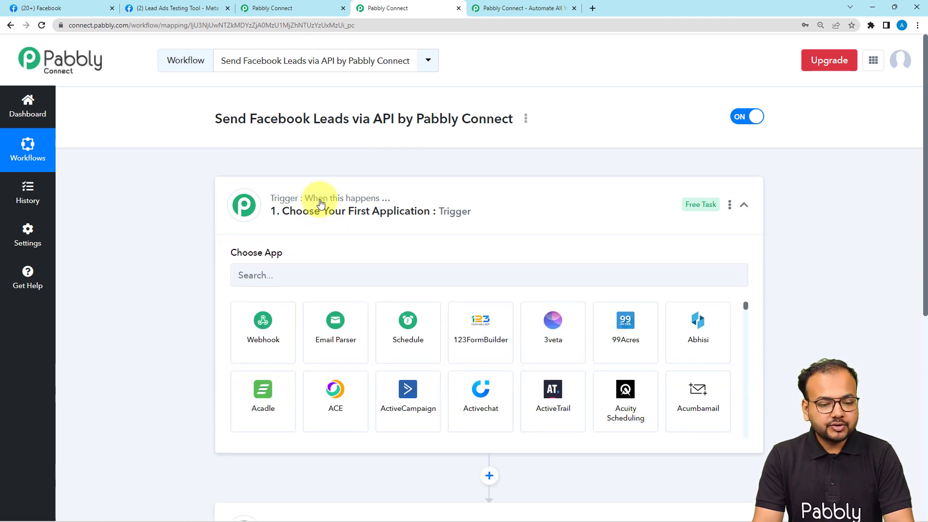
{"action": "mouse_move", "coordinate": [301, 203]}
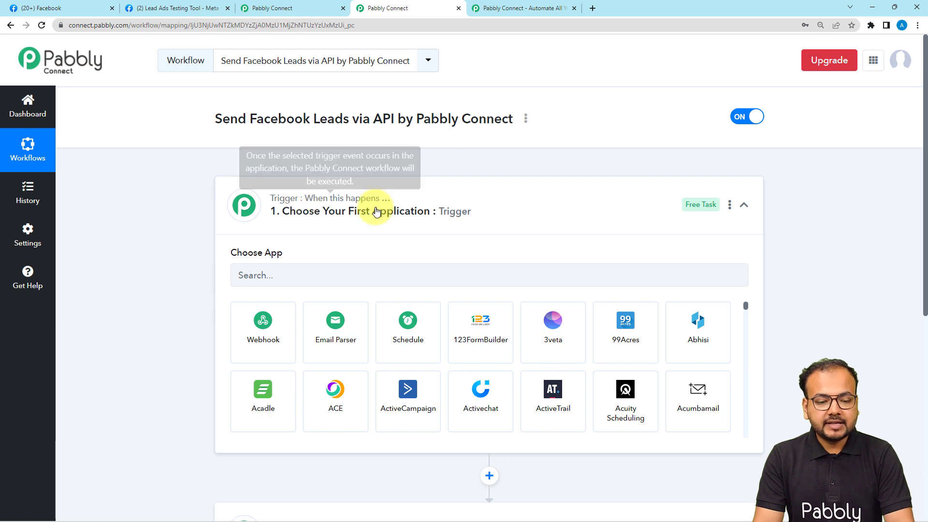
{"action": "scroll", "coordinate": [199, 227], "scroll_direction": "down", "scroll_amount": 5}
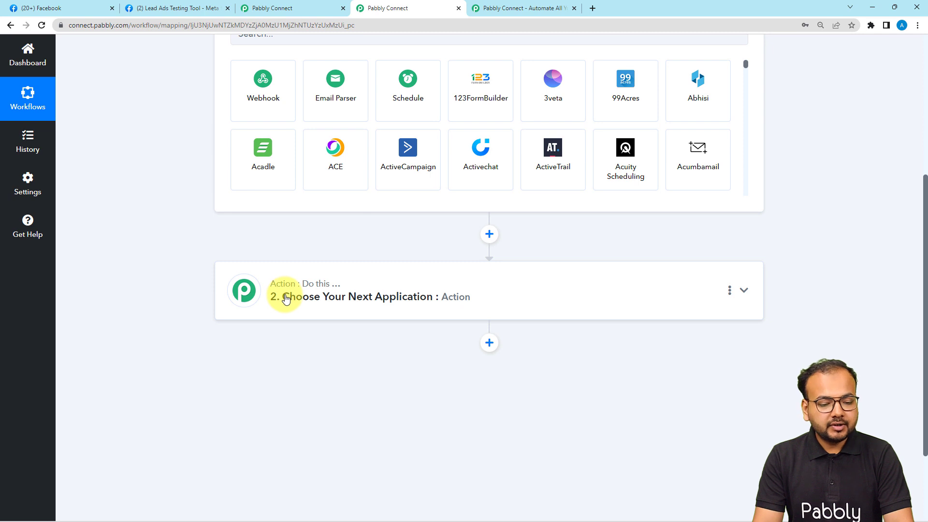
{"action": "left_click", "coordinate": [285, 298]}
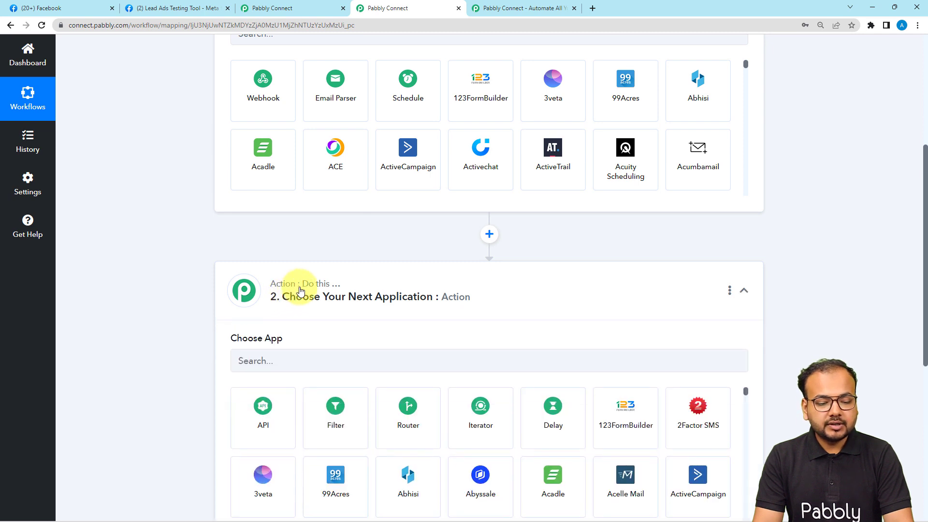
{"action": "mouse_move", "coordinate": [300, 290]}
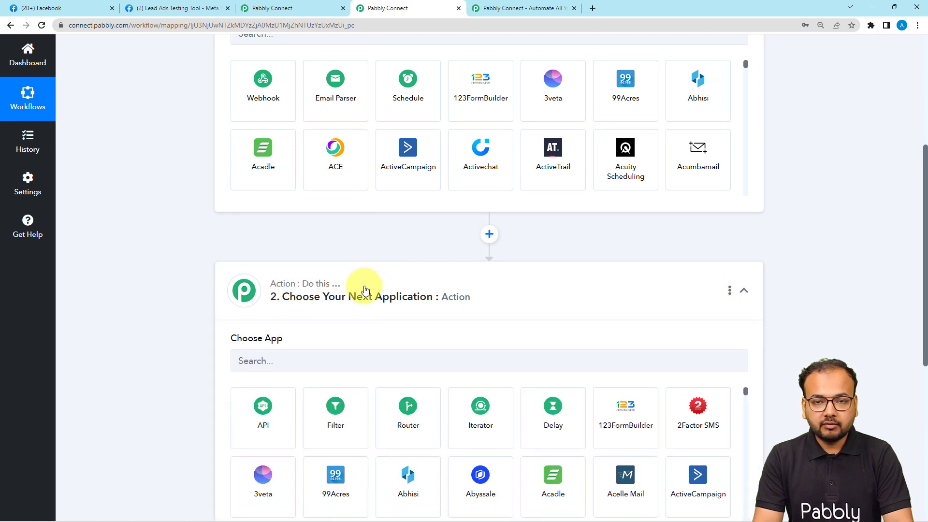
{"action": "scroll", "coordinate": [362, 285], "scroll_direction": "up", "scroll_amount": 5}
{"action": "scroll", "coordinate": [218, 269], "scroll_direction": "up", "scroll_amount": 1}
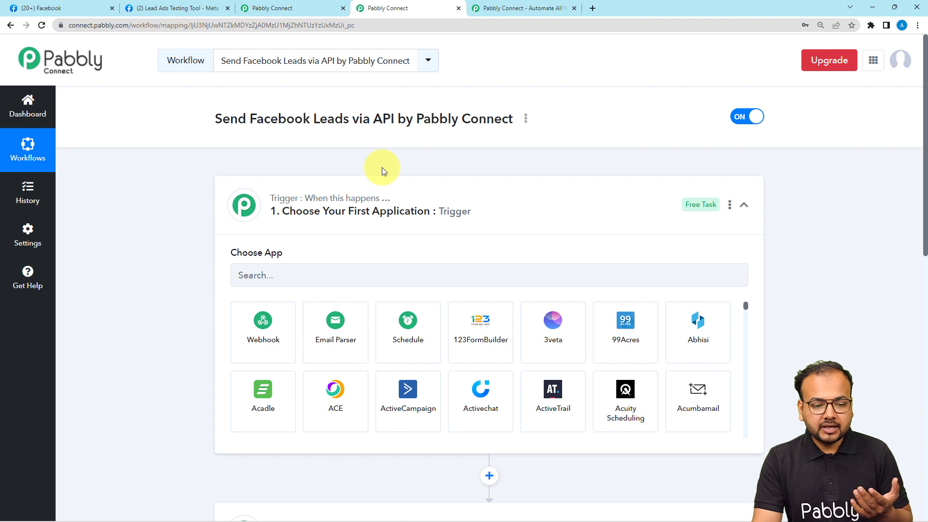
Set the trigger app to Facebook Lead Ads with New Lead (Instant), then start connecting an account
{"action": "left_click", "coordinate": [307, 275]}
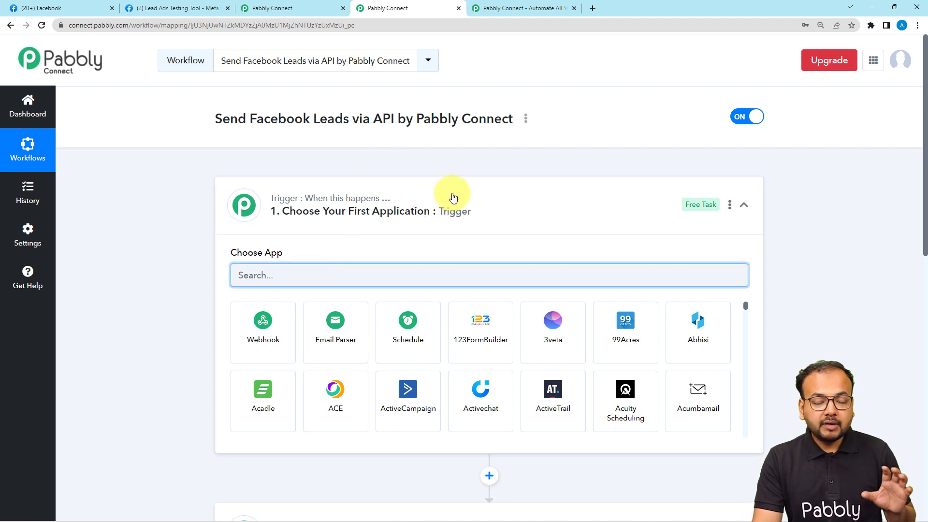
{"action": "type", "text": "face"}
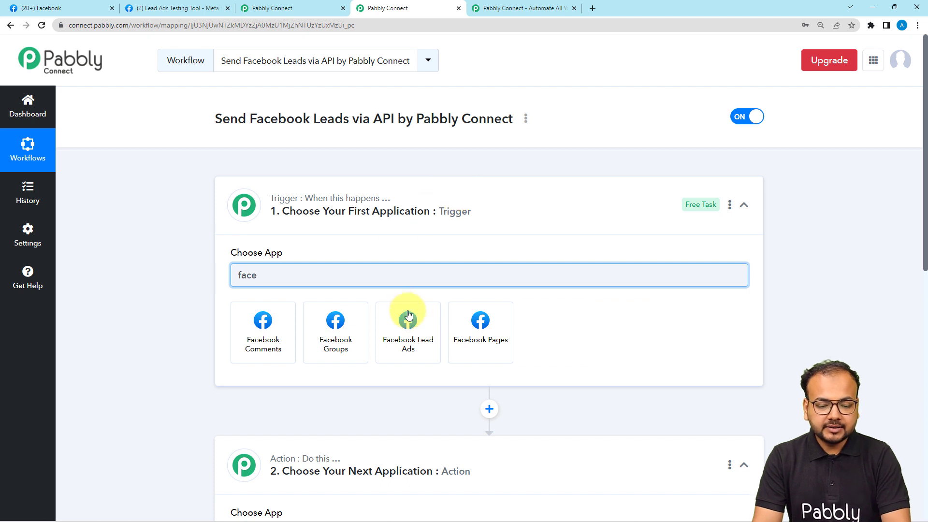
{"action": "left_click", "coordinate": [409, 316]}
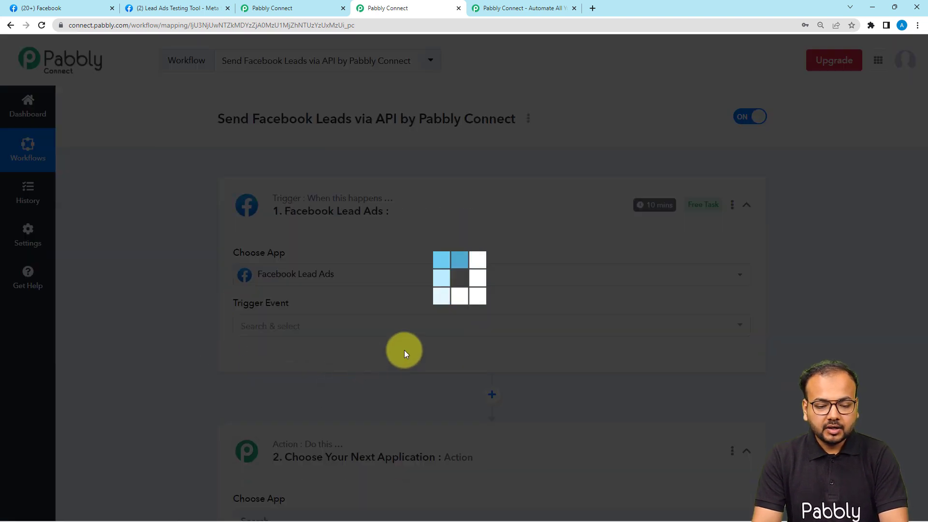
{"action": "scroll", "coordinate": [290, 275], "scroll_direction": "down", "scroll_amount": 1}
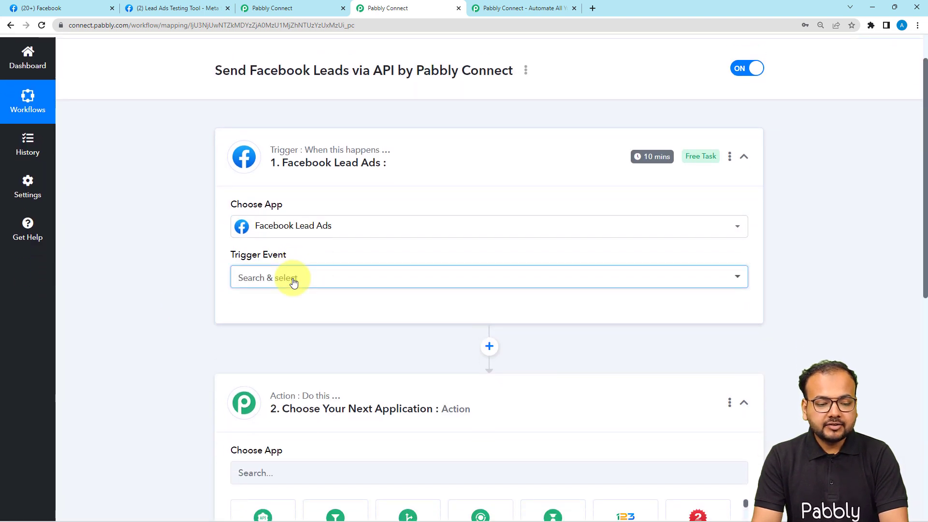
{"action": "left_click", "coordinate": [293, 281]}
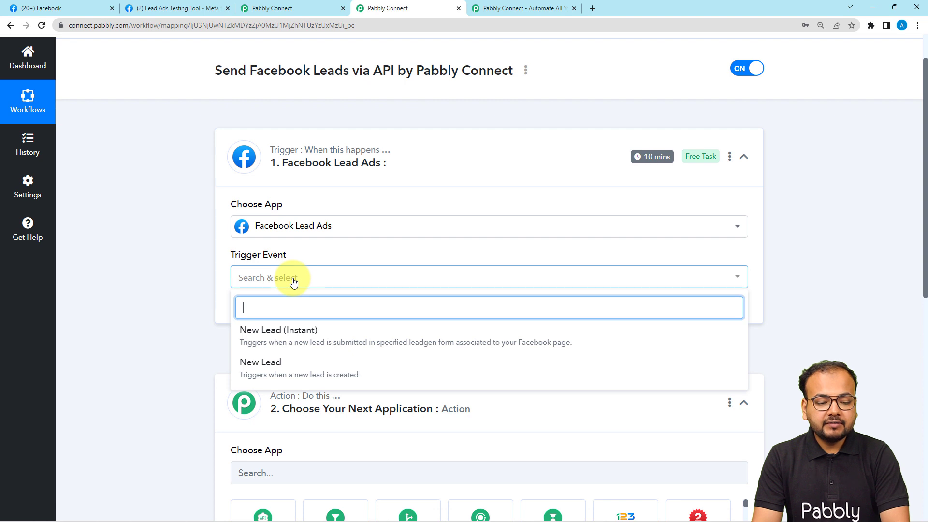
{"action": "left_click", "coordinate": [273, 343]}
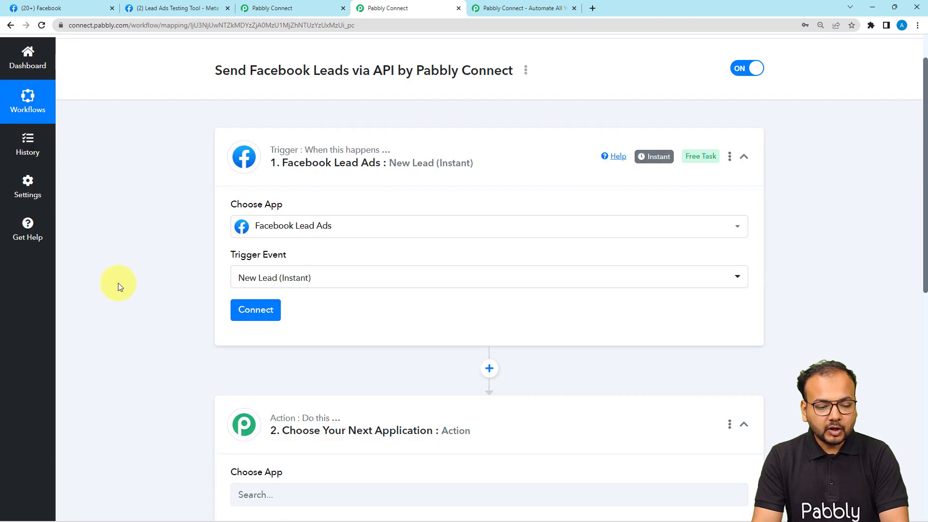
{"action": "left_click", "coordinate": [255, 310]}
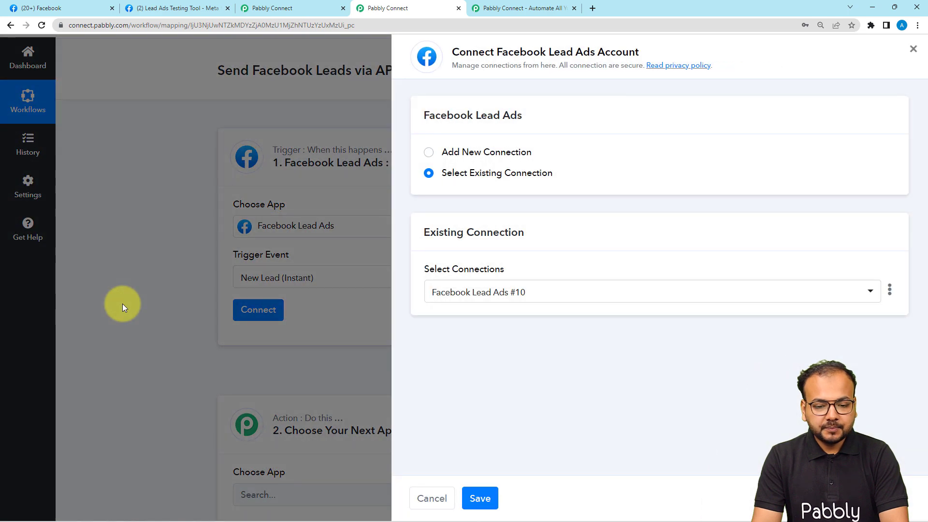
Authorize a new Facebook Lead Ads connection and review its Page and LeadGen Form settings
{"action": "left_click", "coordinate": [429, 152]}
{"action": "left_click", "coordinate": [502, 285]}
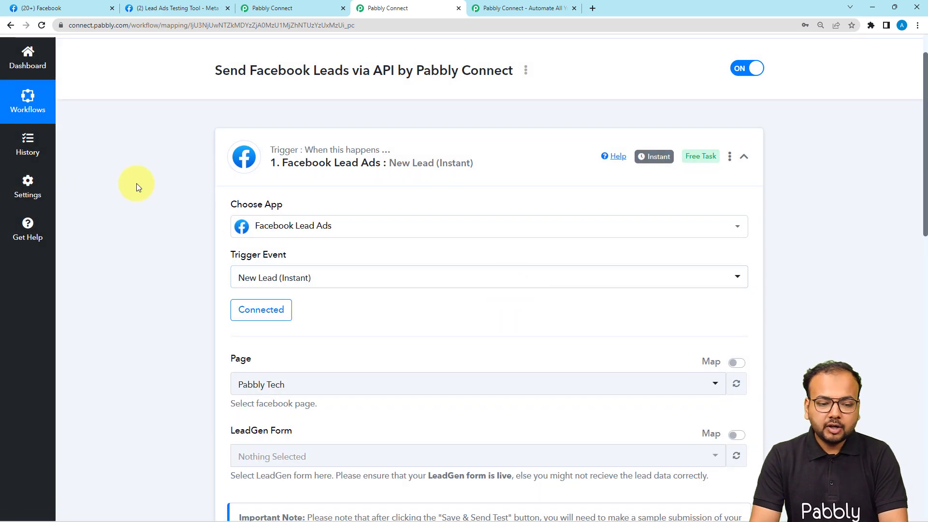
{"action": "scroll", "coordinate": [115, 221], "scroll_direction": "down", "scroll_amount": 4}
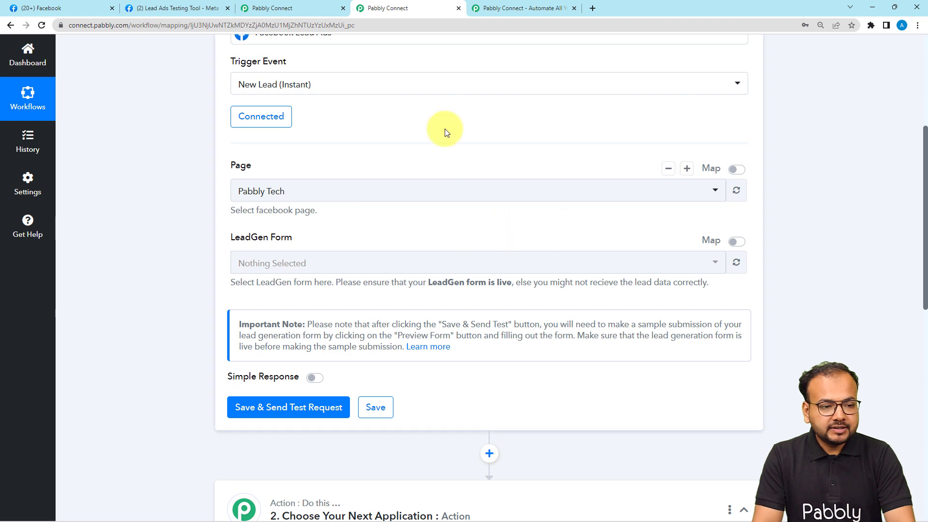
{"action": "left_click", "coordinate": [43, 8]}
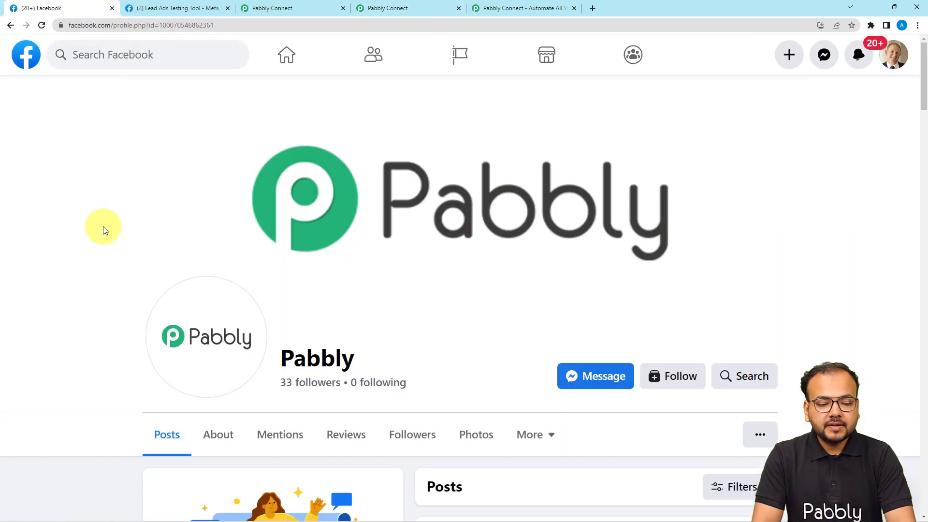
Scroll through the Pabbly Facebook page, then go to the Lead Ads Testing Tool
{"action": "scroll", "coordinate": [240, 198], "scroll_direction": "down", "scroll_amount": 1}
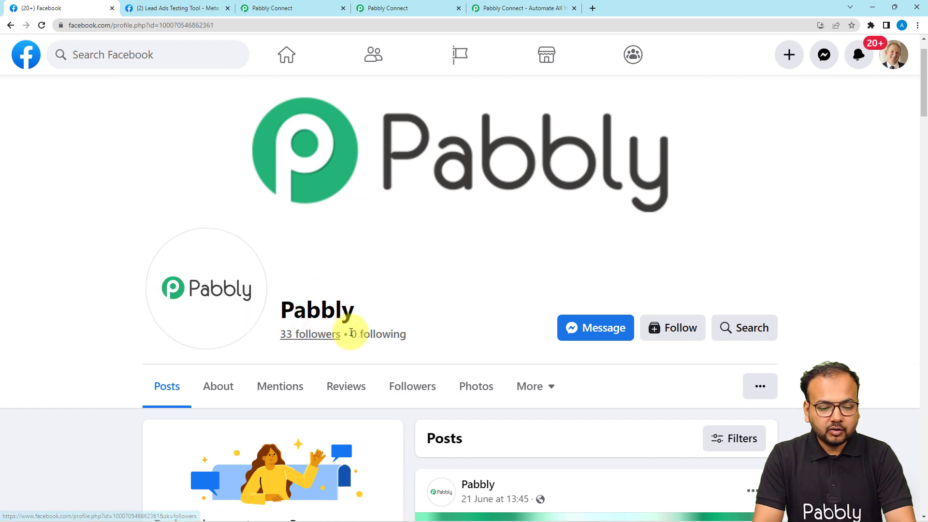
{"action": "left_click", "coordinate": [163, 10]}
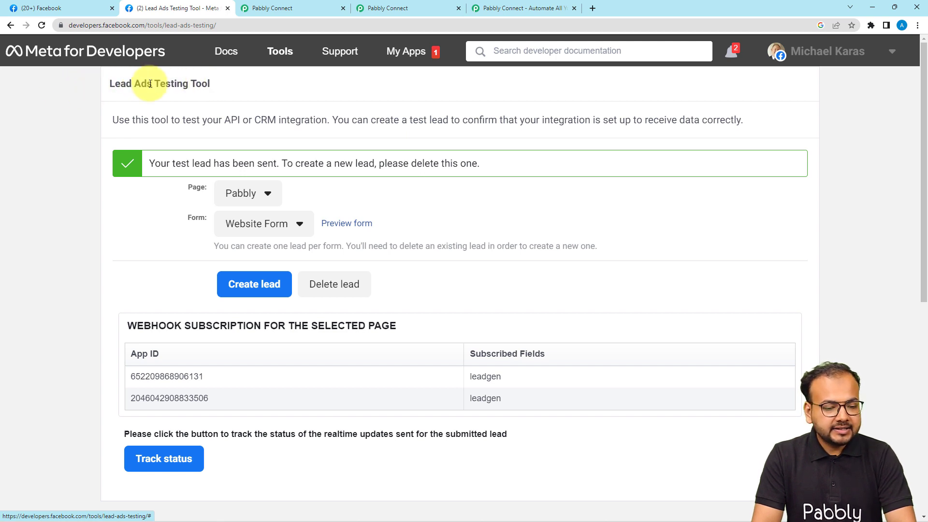
In the testing tool, keep the Pabbly page and select Test Lead Form as the form
{"action": "left_click", "coordinate": [232, 202]}
{"action": "left_click", "coordinate": [166, 203]}
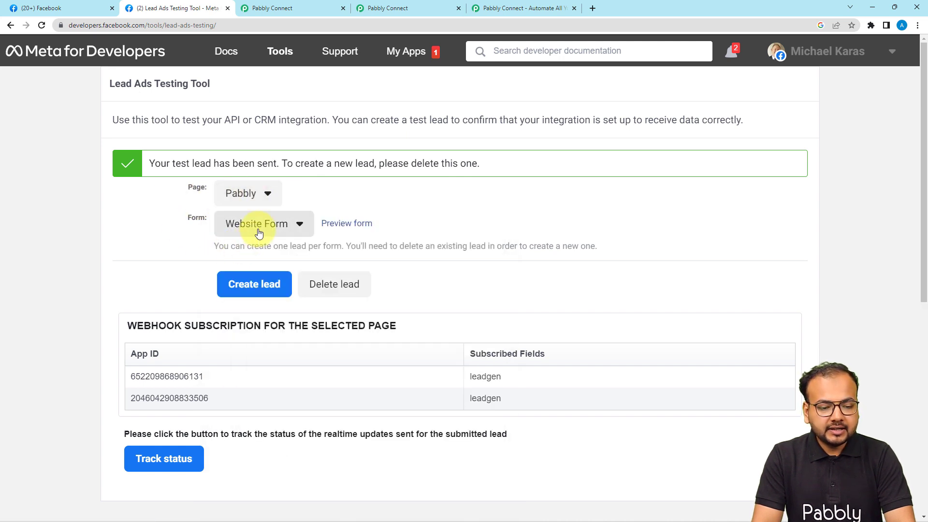
{"action": "left_click", "coordinate": [259, 232]}
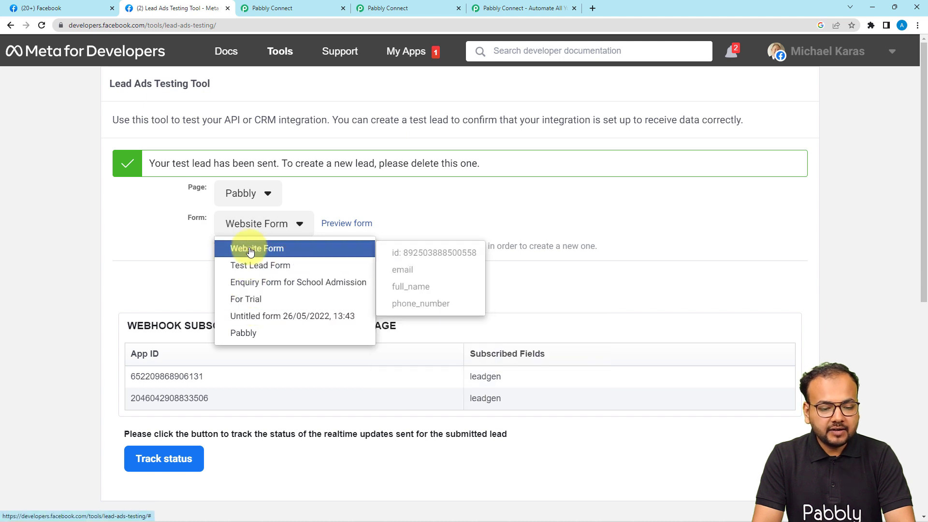
{"action": "left_click", "coordinate": [232, 268]}
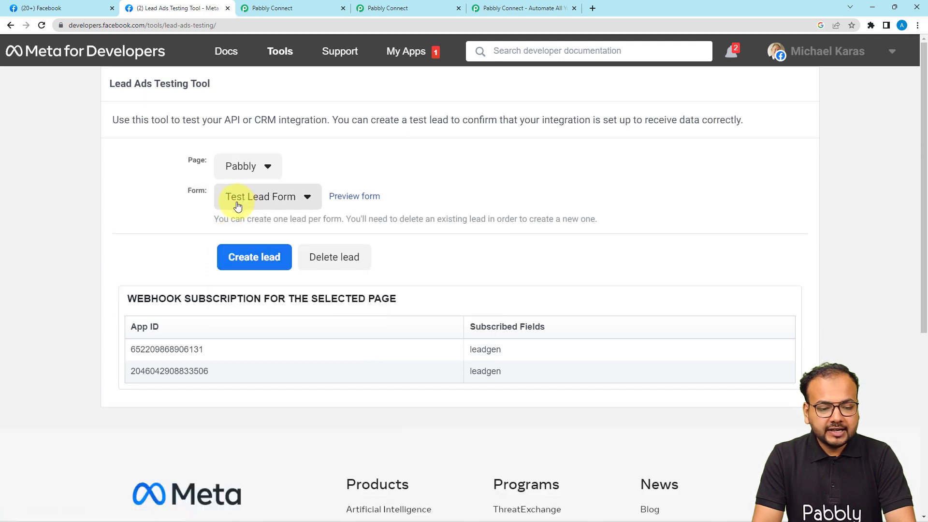
Preview the Test Lead Form's fields and go back to the Pabbly Connect workflow
{"action": "left_click", "coordinate": [347, 198]}
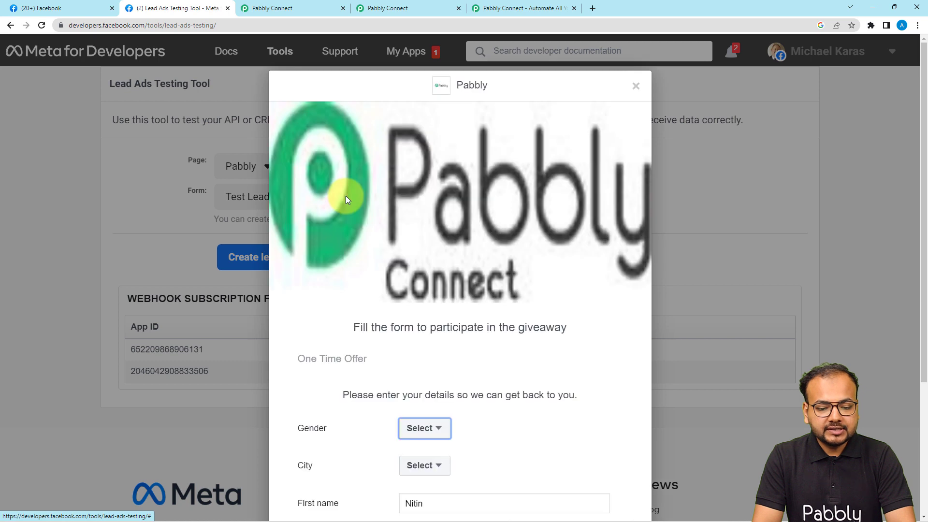
{"action": "scroll", "coordinate": [327, 303], "scroll_direction": "down", "scroll_amount": 4}
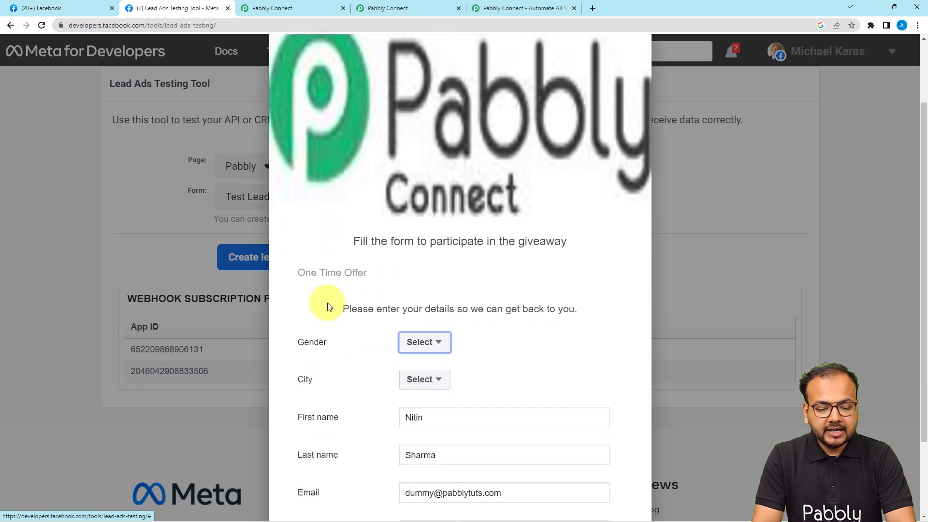
{"action": "scroll", "coordinate": [327, 306], "scroll_direction": "up", "scroll_amount": 2}
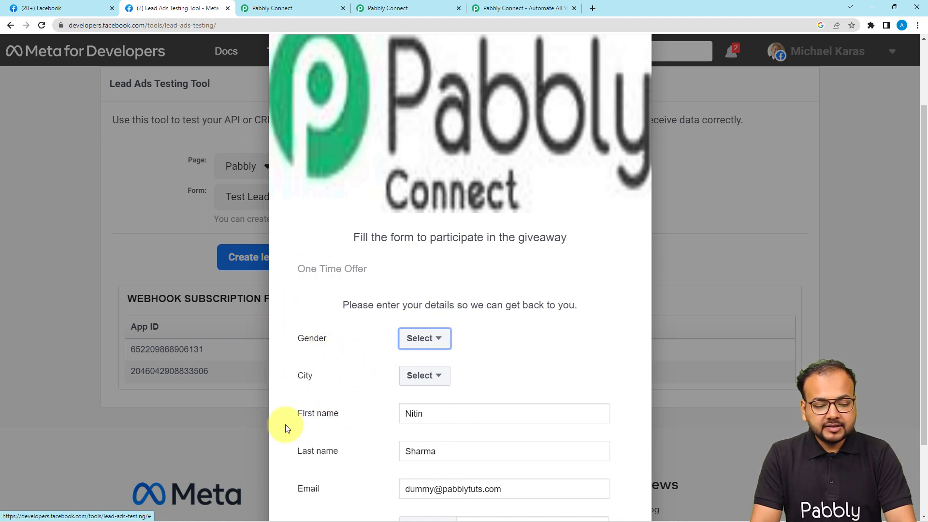
{"action": "left_click", "coordinate": [253, 4]}
{"action": "left_click", "coordinate": [399, 5]}
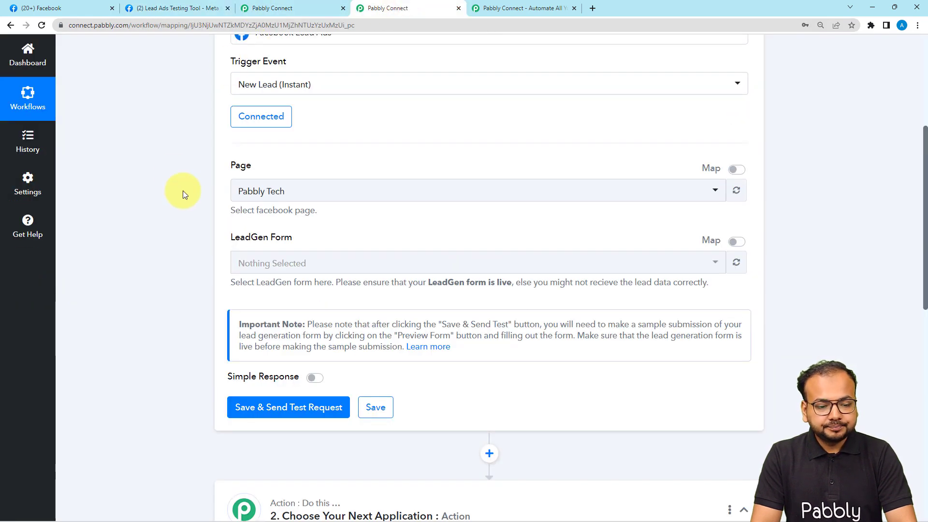
Choose Pabbly as the trigger's Page and close the lead form preview in the testing tool
{"action": "left_click", "coordinate": [270, 186]}
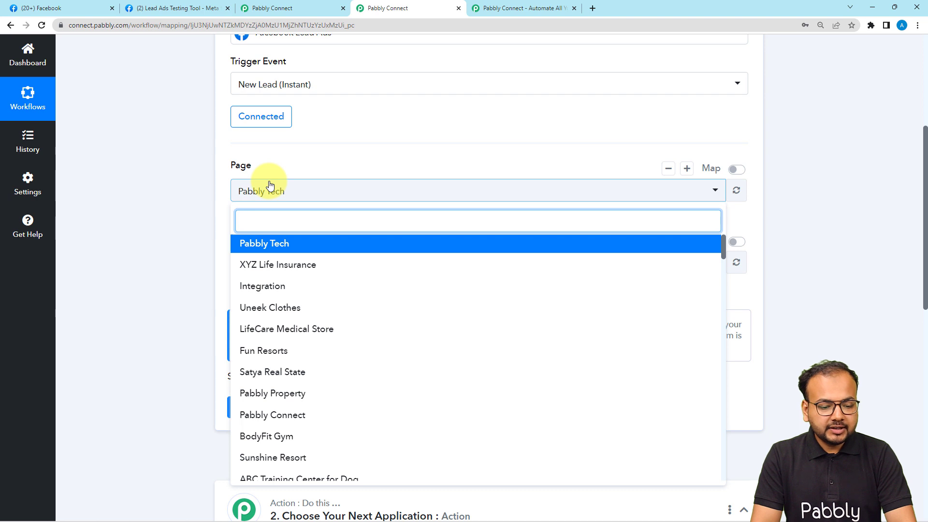
{"action": "type", "text": "pa"}
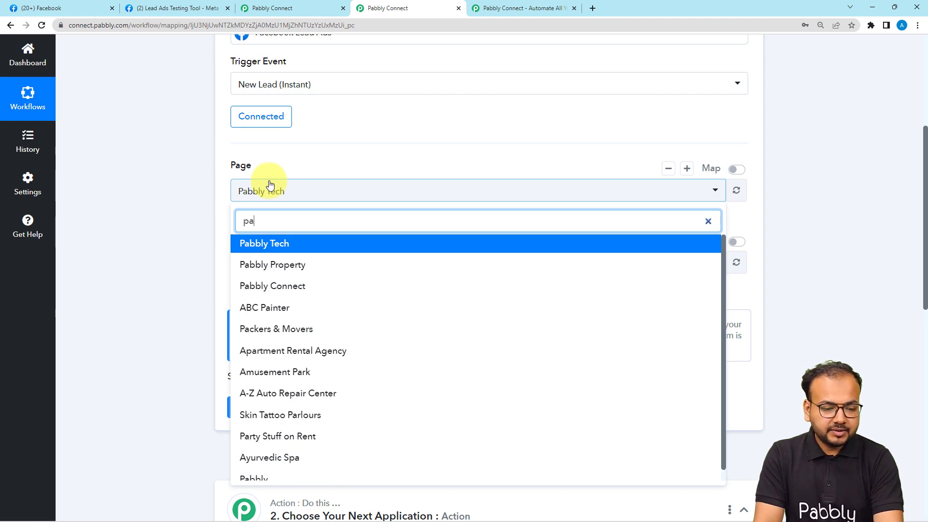
{"action": "type", "text": "bbly"}
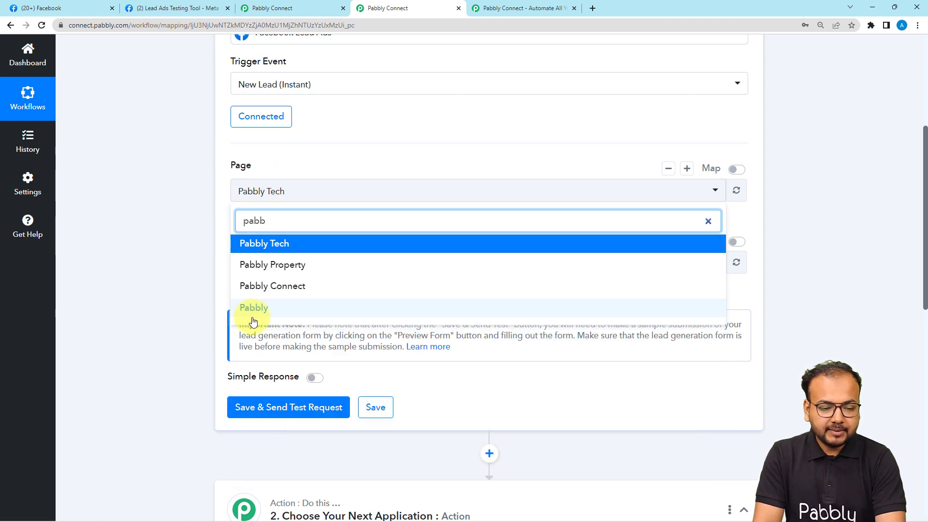
{"action": "left_click", "coordinate": [252, 314]}
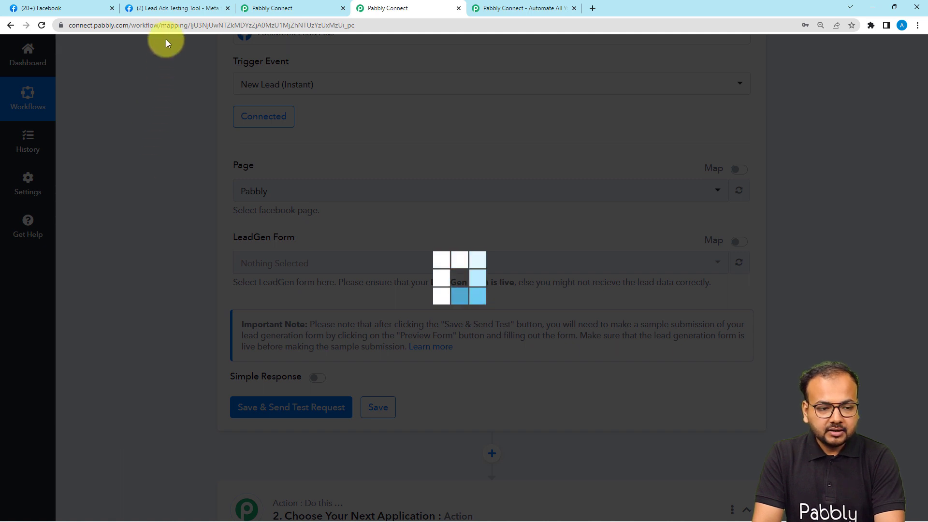
{"action": "left_click", "coordinate": [169, 12]}
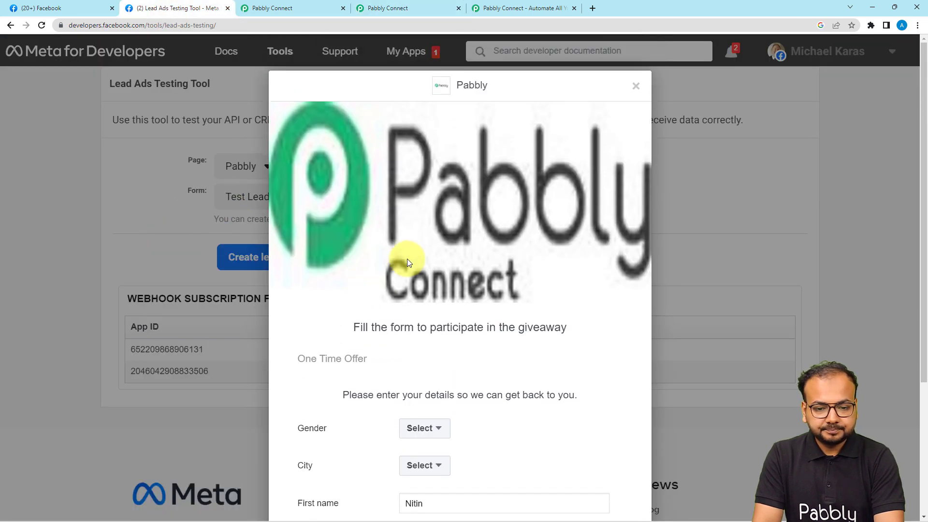
{"action": "left_click", "coordinate": [636, 87]}
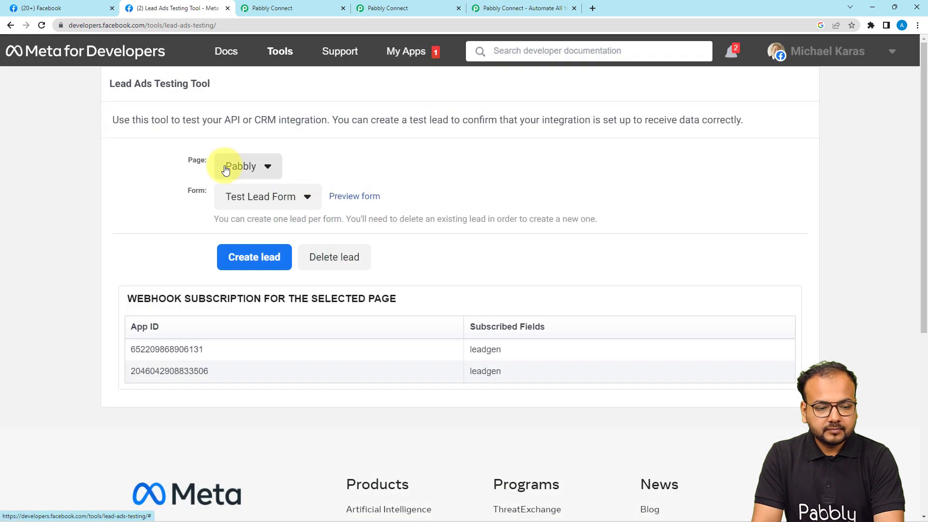
{"action": "left_click", "coordinate": [290, 7]}
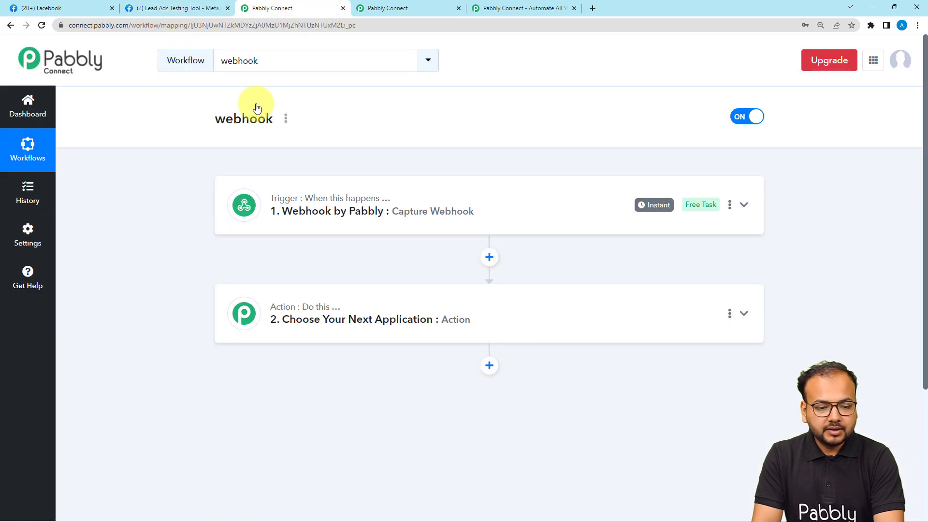
{"action": "left_click", "coordinate": [402, 10]}
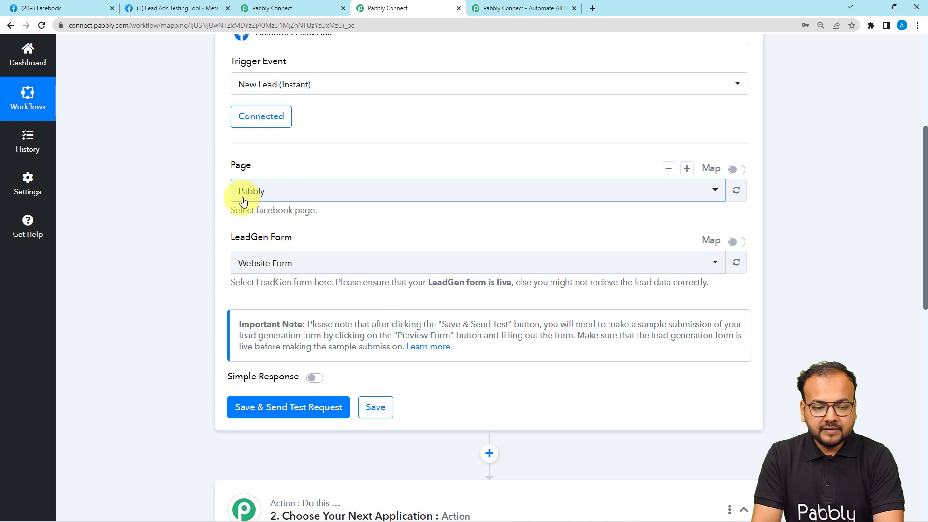
Select Test Lead Form as the LeadGen Form and save, sending a test request
{"action": "left_click", "coordinate": [269, 276]}
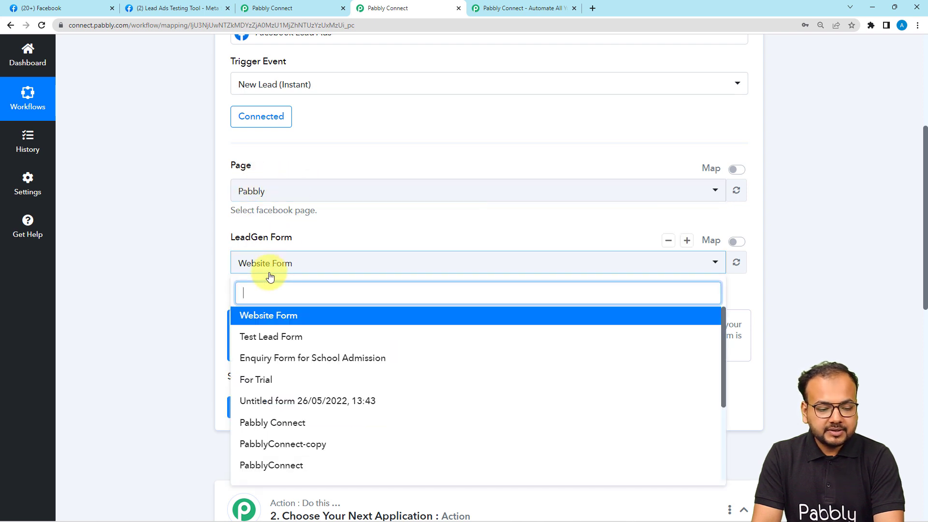
{"action": "left_click", "coordinate": [259, 338]}
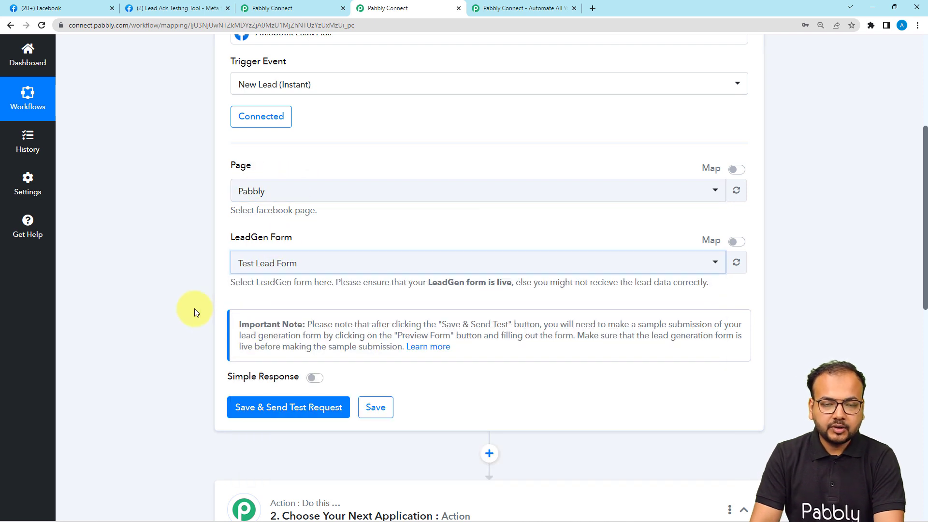
{"action": "scroll", "coordinate": [196, 306], "scroll_direction": "down", "scroll_amount": 1}
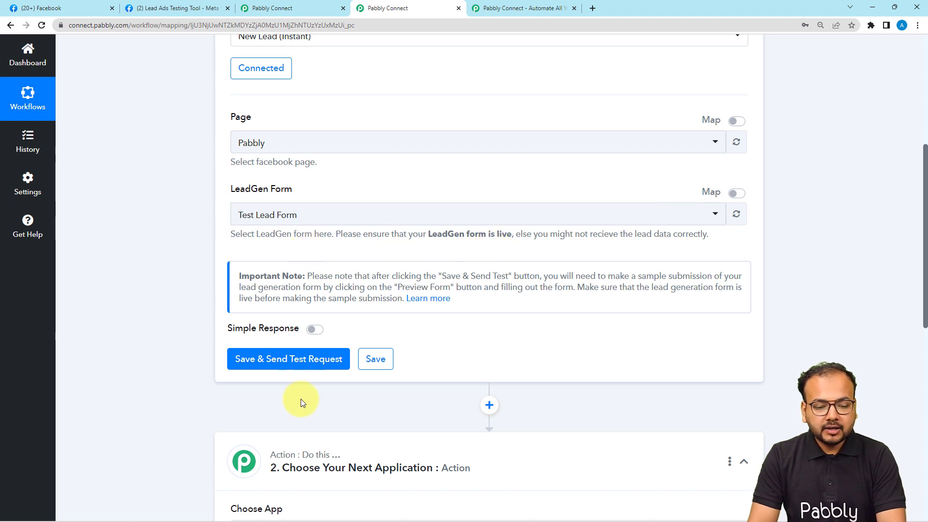
{"action": "left_click", "coordinate": [292, 363]}
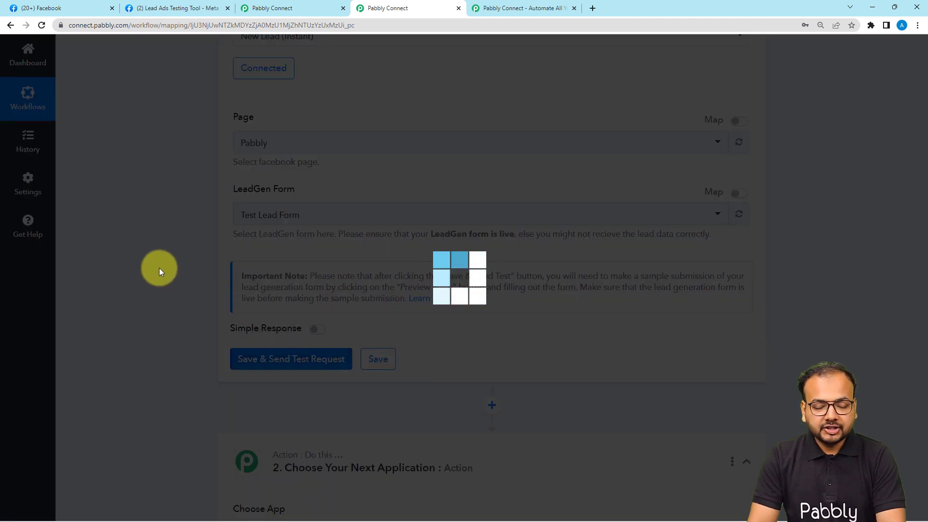
{"action": "scroll", "coordinate": [159, 268], "scroll_direction": "down", "scroll_amount": 2}
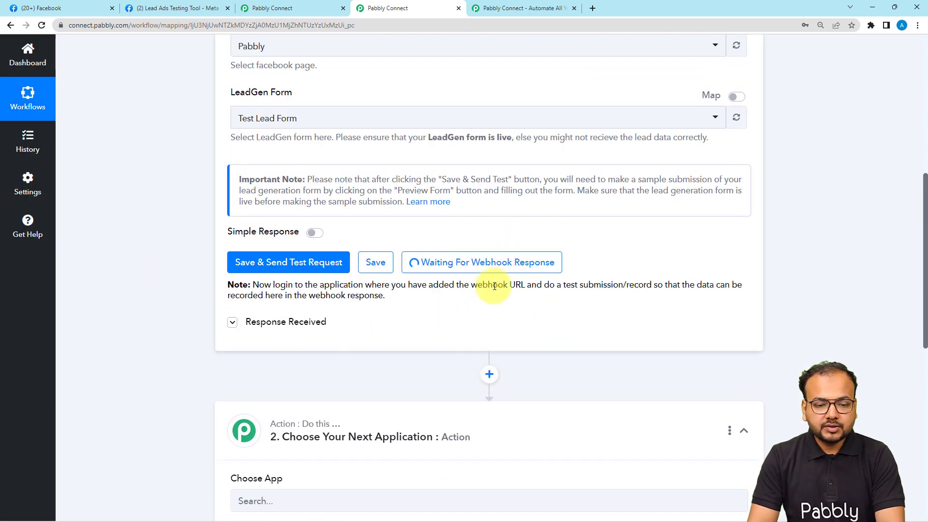
Preview the Test Lead Form and set Gender to Female and City to Mumbai
{"action": "left_click", "coordinate": [185, 11]}
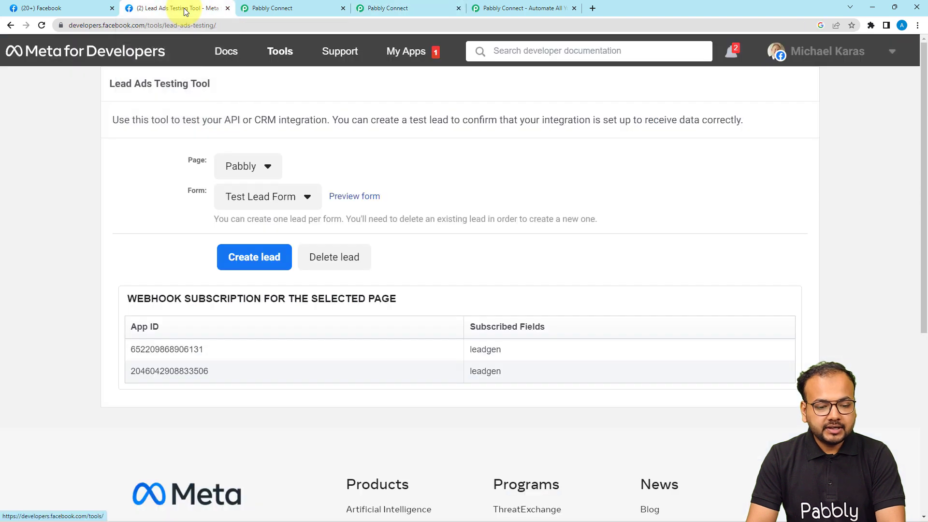
{"action": "left_click", "coordinate": [354, 203]}
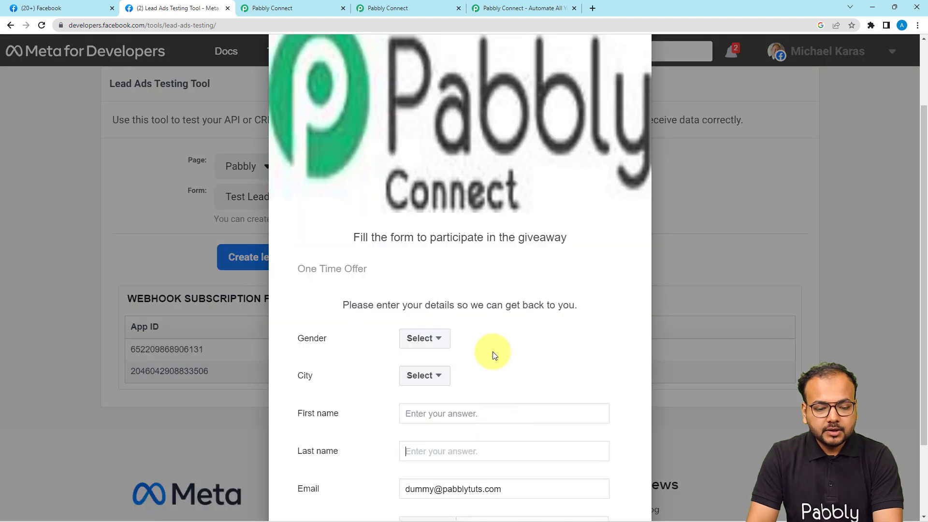
{"action": "left_click", "coordinate": [416, 342]}
{"action": "left_click", "coordinate": [421, 376]}
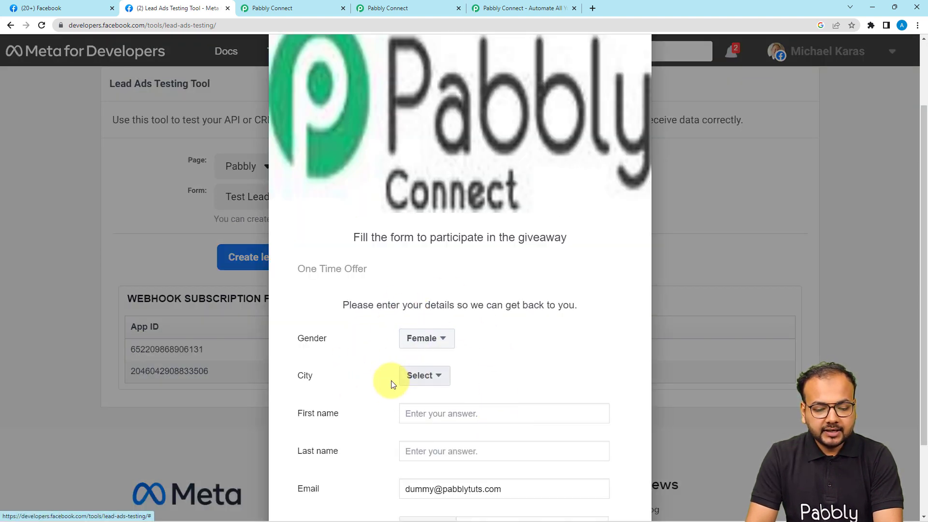
{"action": "left_click", "coordinate": [416, 377]}
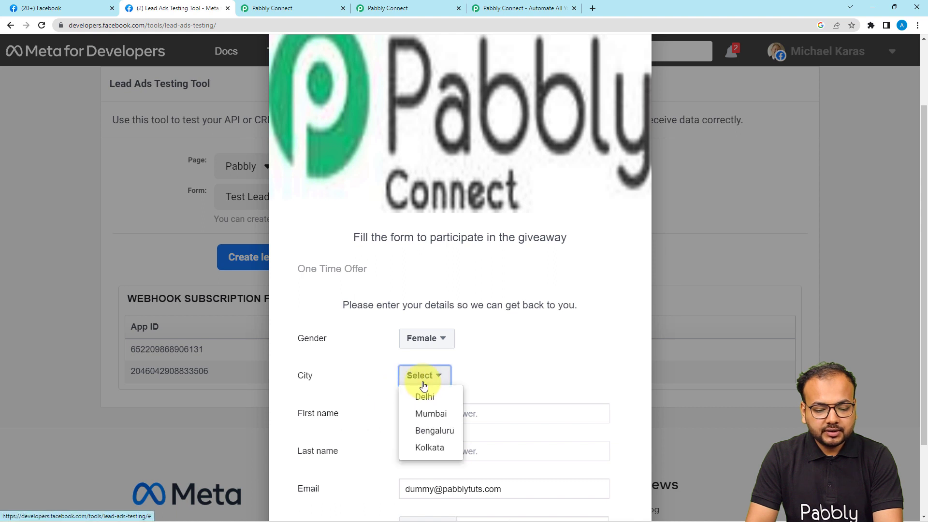
{"action": "left_click", "coordinate": [414, 410]}
Fill in a dummy first and last name, submit the test lead and close the confirmation
{"action": "left_click", "coordinate": [415, 413]}
{"action": "type", "text": "dummy"}
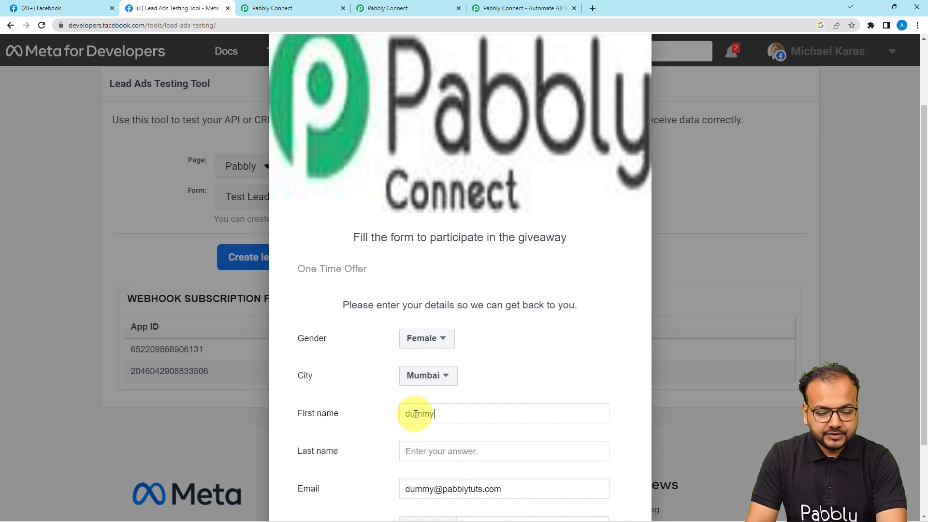
{"action": "left_click", "coordinate": [419, 446]}
{"action": "type", "text": "name"}
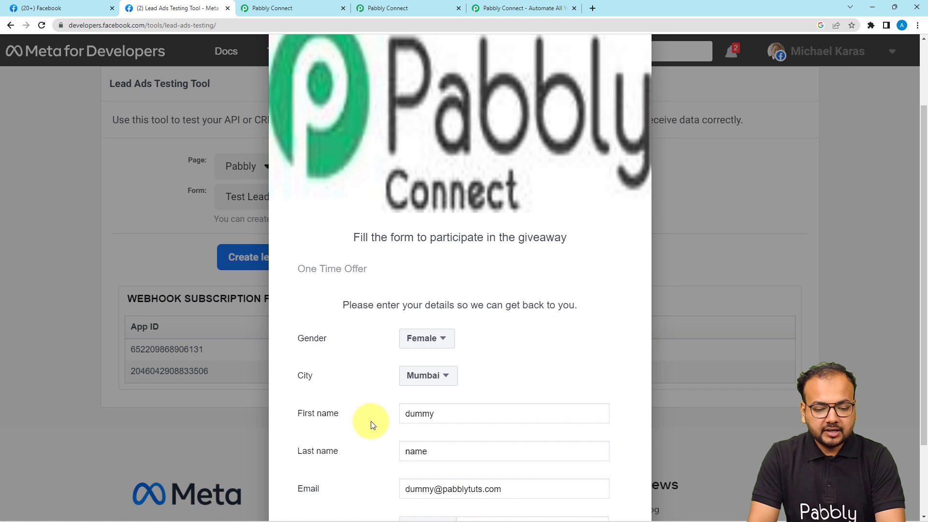
{"action": "scroll", "coordinate": [370, 421], "scroll_direction": "down", "scroll_amount": 2}
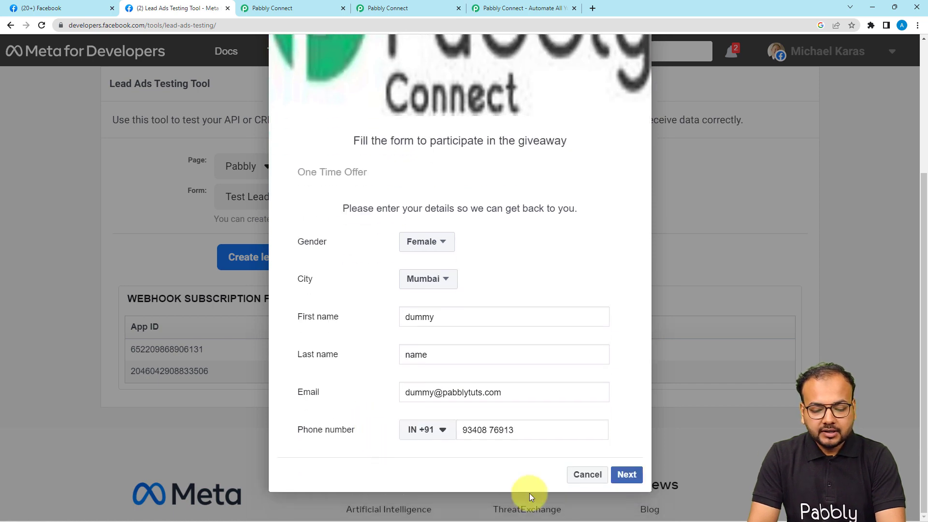
{"action": "left_click", "coordinate": [625, 475]}
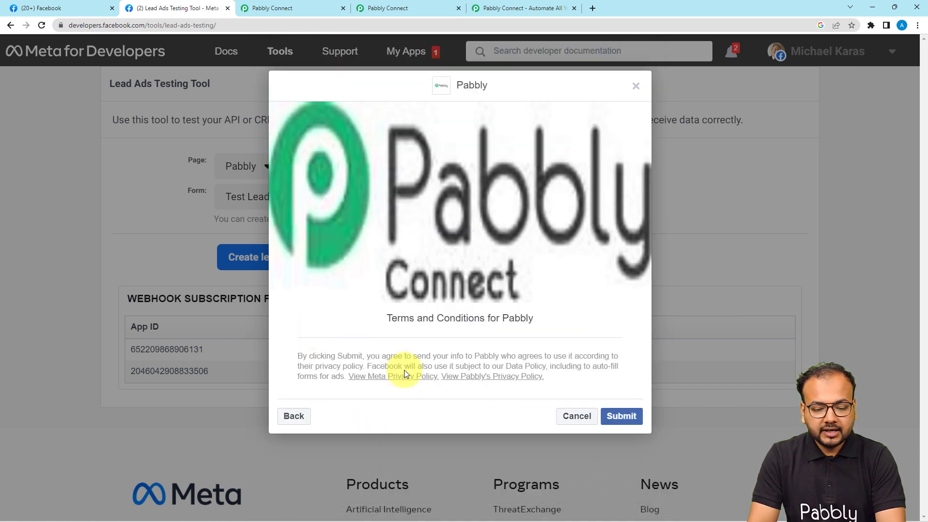
{"action": "left_click", "coordinate": [628, 420]}
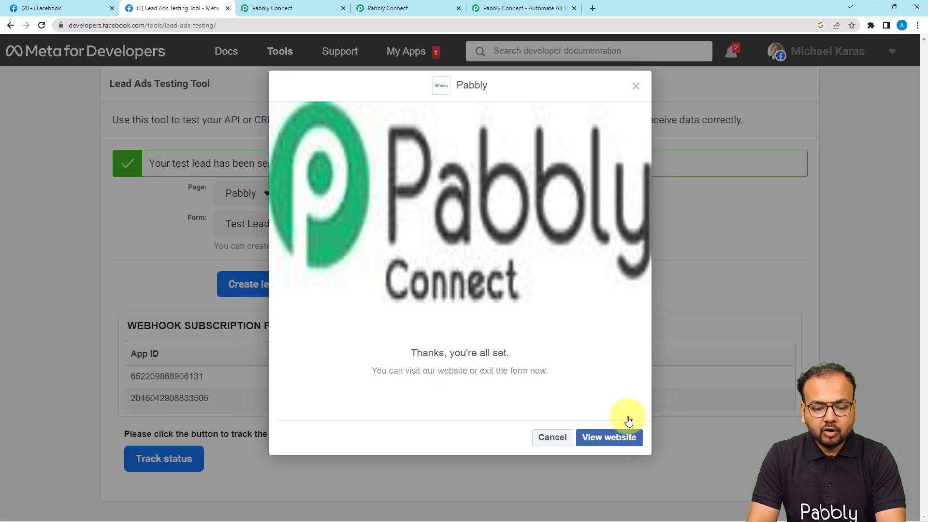
{"action": "left_click", "coordinate": [635, 87]}
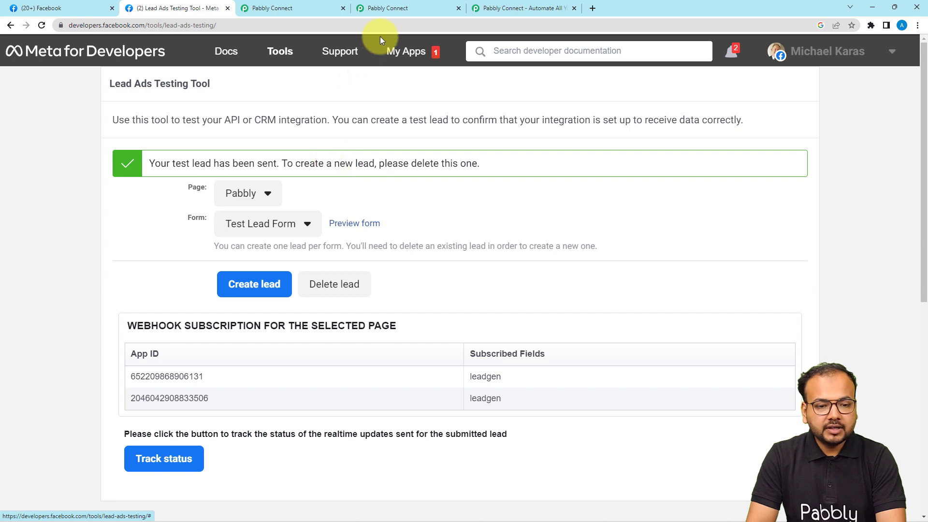
{"action": "left_click", "coordinate": [379, 8]}
Review the received lead values, then collapse Response Received and scroll to the next application
{"action": "scroll", "coordinate": [160, 330], "scroll_direction": "down", "scroll_amount": 3}
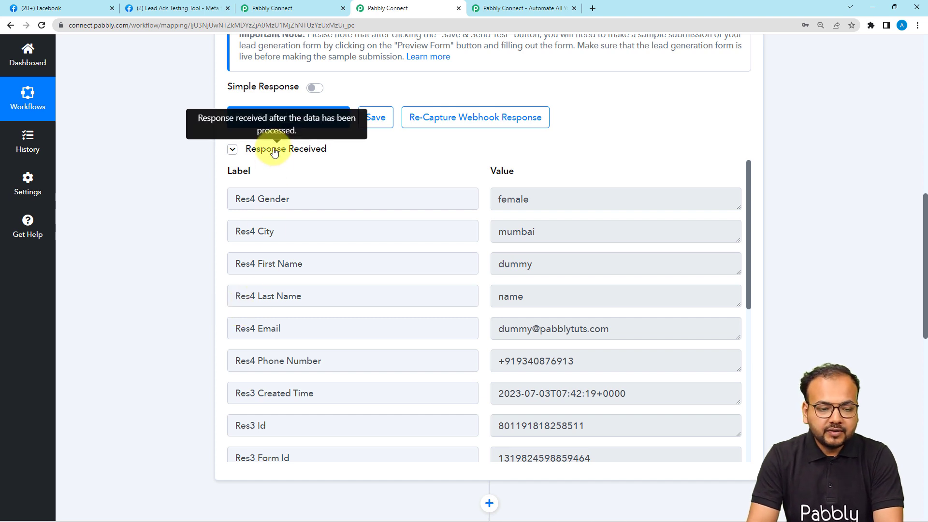
{"action": "left_click", "coordinate": [259, 148]}
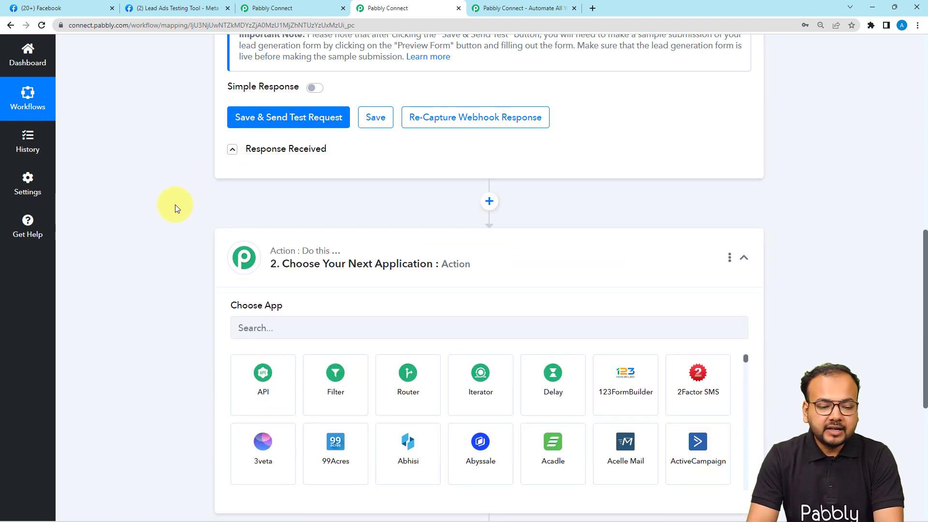
{"action": "scroll", "coordinate": [175, 205], "scroll_direction": "down", "scroll_amount": 2}
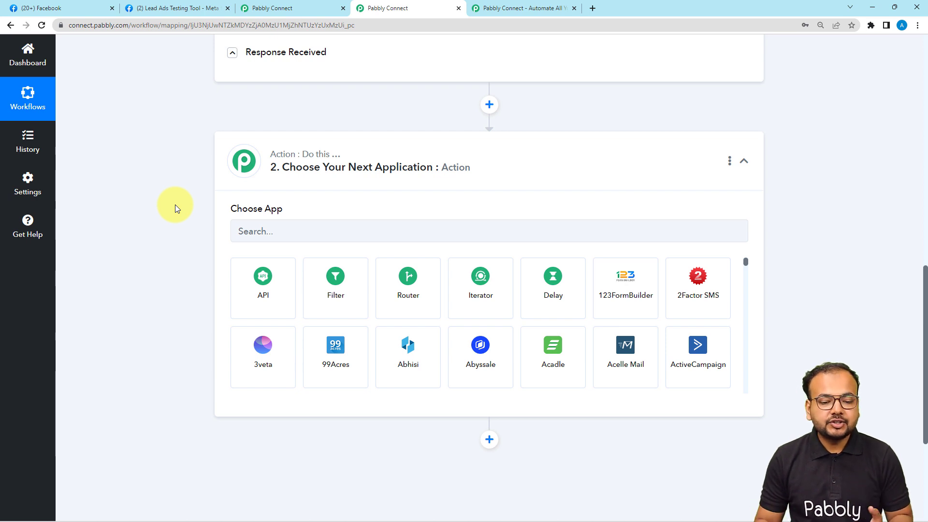
Choose API by Pabbly as the action app with POST as the request method
{"action": "left_click", "coordinate": [264, 304]}
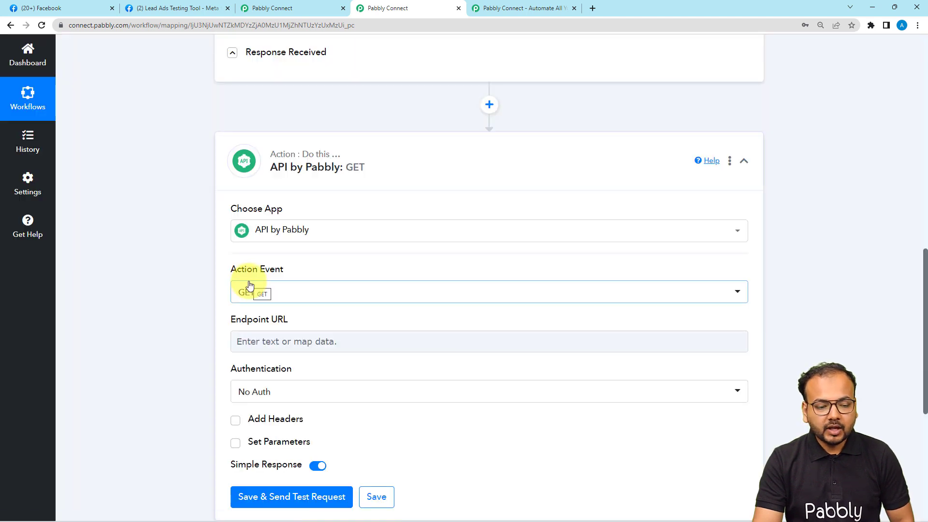
{"action": "scroll", "coordinate": [248, 285], "scroll_direction": "down", "scroll_amount": 1}
{"action": "scroll", "coordinate": [265, 256], "scroll_direction": "down", "scroll_amount": 1}
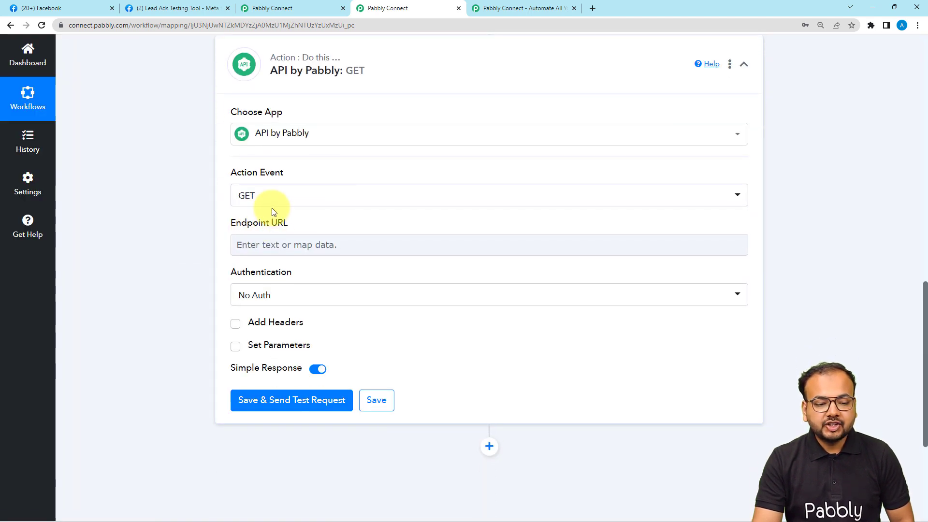
{"action": "left_click", "coordinate": [275, 198]}
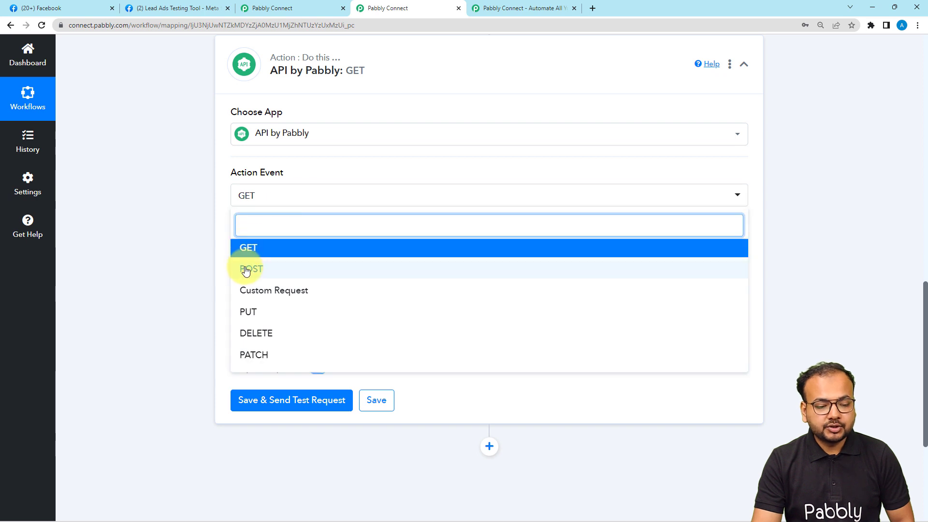
{"action": "left_click", "coordinate": [248, 274]}
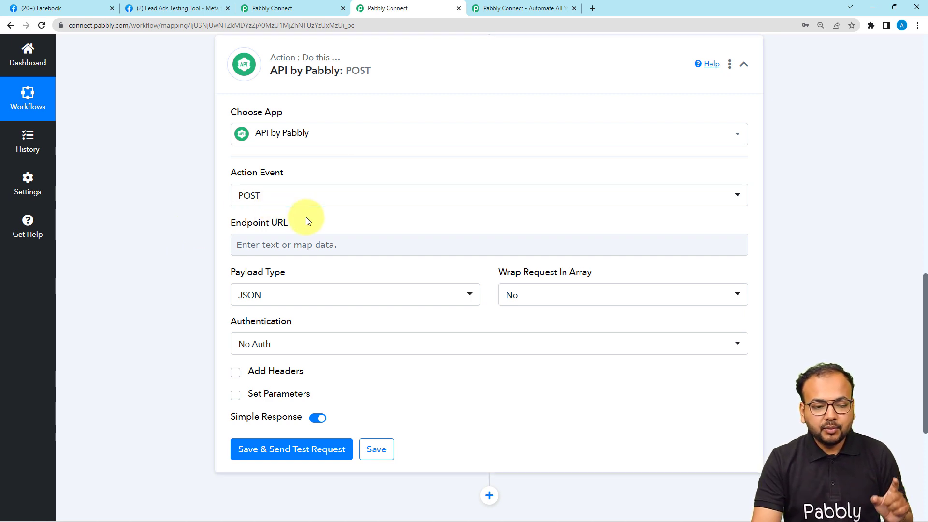
Focus the Endpoint URL field, then switch over to the webhook workflow
{"action": "scroll", "coordinate": [307, 220], "scroll_direction": "down", "scroll_amount": 1}
{"action": "left_click", "coordinate": [322, 202]}
{"action": "left_click", "coordinate": [173, 210]}
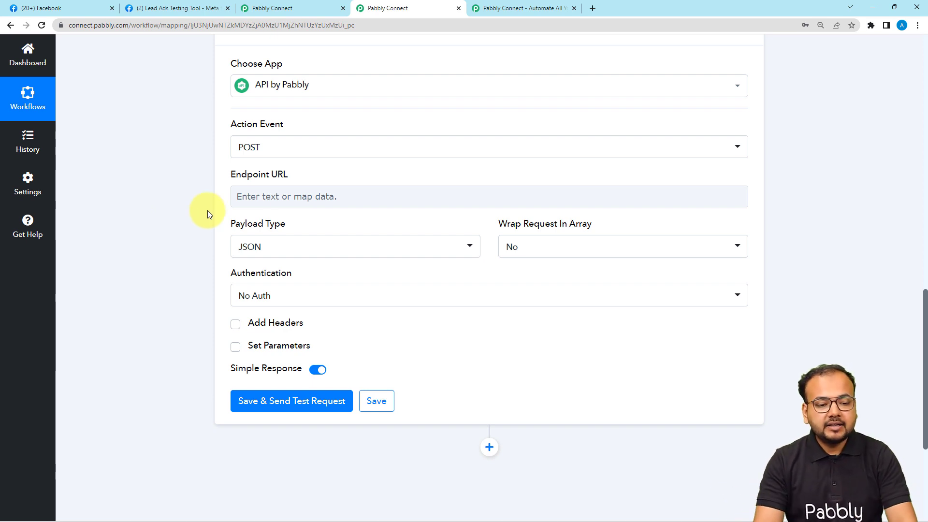
{"action": "left_click", "coordinate": [309, 199]}
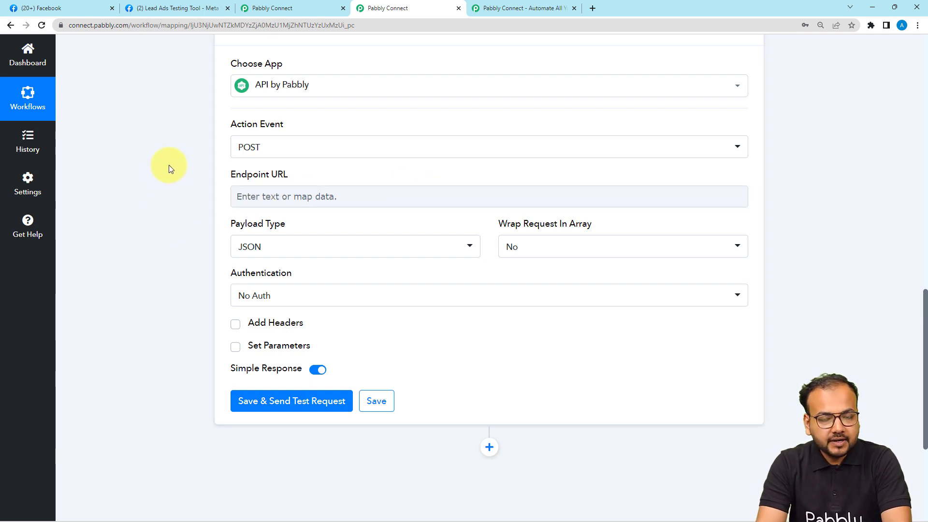
{"action": "left_click", "coordinate": [267, 11]}
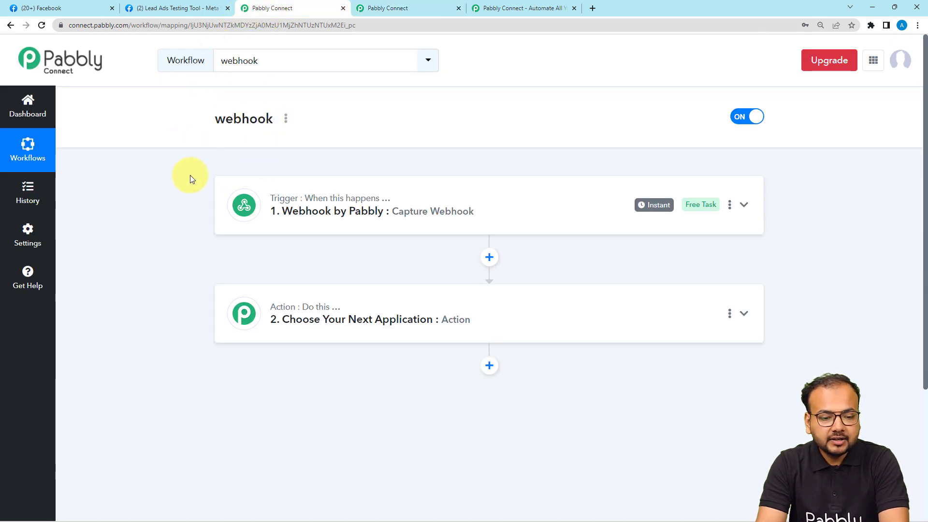
Expand the Webhook by Pabbly trigger, copy its Webhook URL and check the Endpoint URL field
{"action": "left_click", "coordinate": [311, 225]}
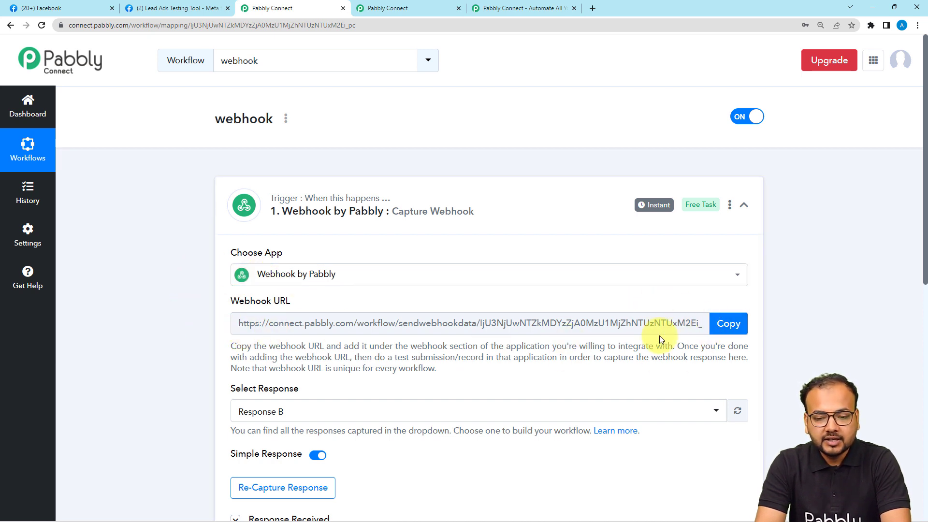
{"action": "left_click", "coordinate": [726, 323]}
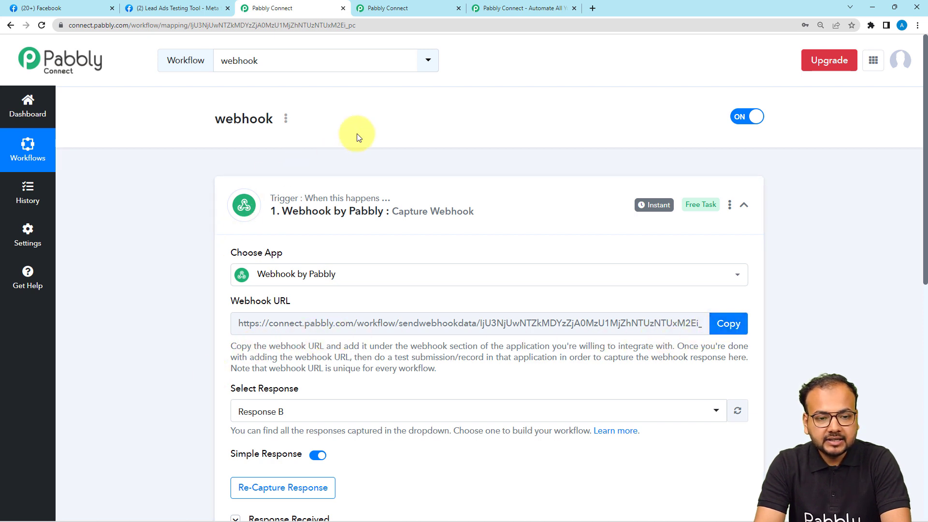
{"action": "left_click", "coordinate": [390, 7]}
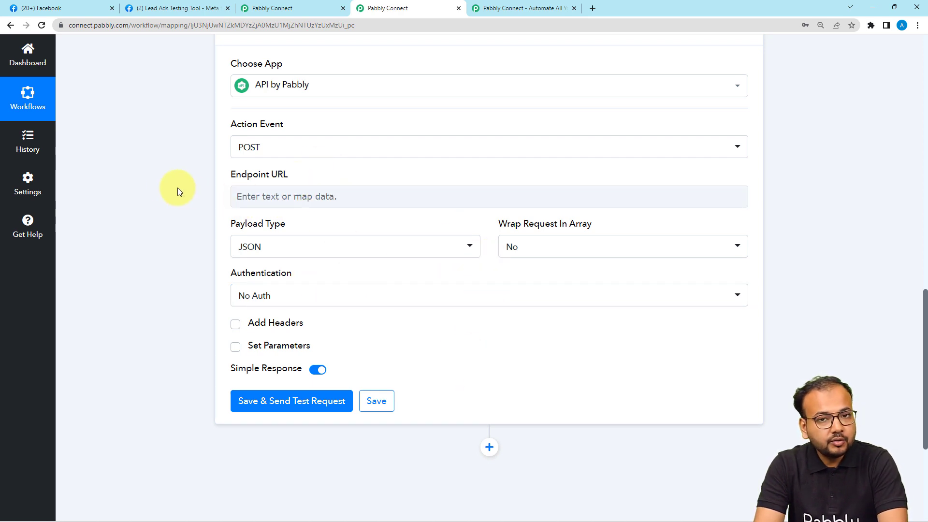
{"action": "left_click", "coordinate": [344, 199]}
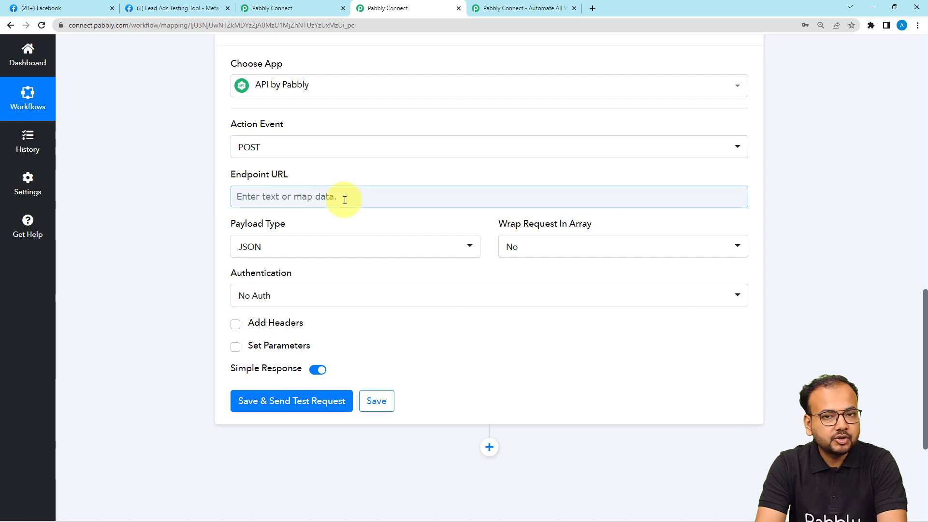
{"action": "left_click", "coordinate": [361, 184]}
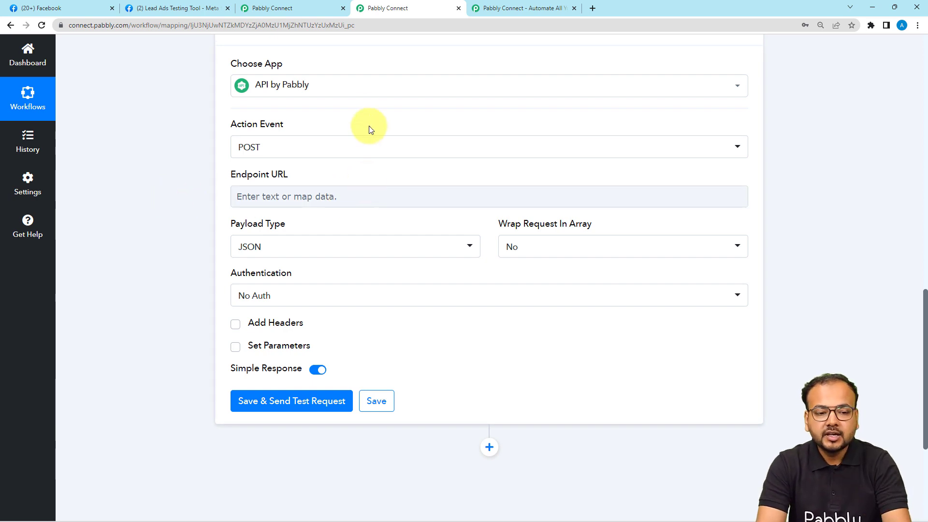
{"action": "left_click", "coordinate": [308, 8]}
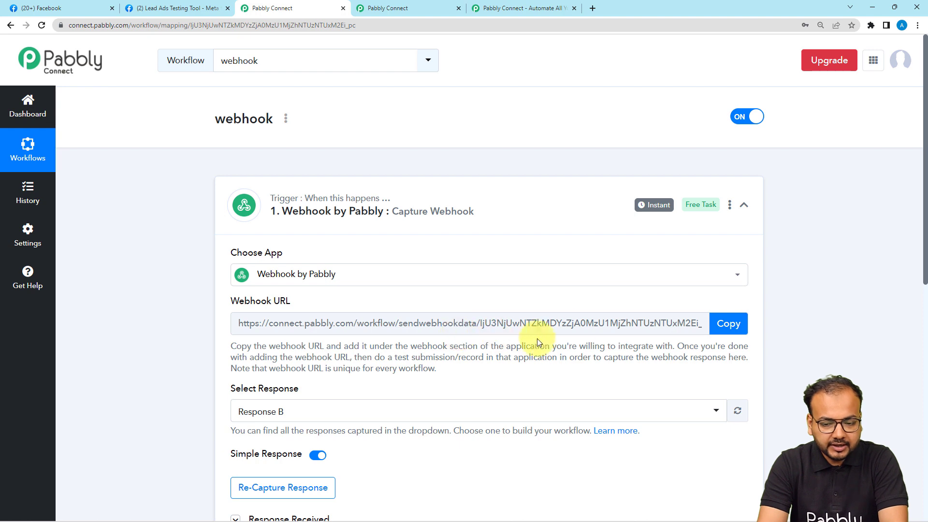
Copy the webhook URL again and re-capture the webhook response, confirming Yes
{"action": "left_click", "coordinate": [724, 334]}
{"action": "scroll", "coordinate": [218, 404], "scroll_direction": "down", "scroll_amount": 1}
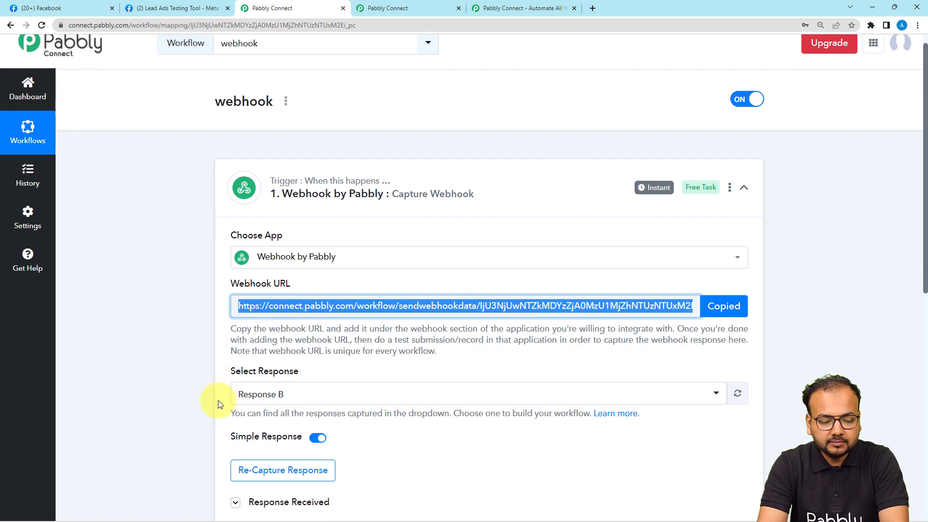
{"action": "left_click", "coordinate": [256, 438]}
{"action": "left_click", "coordinate": [427, 350]}
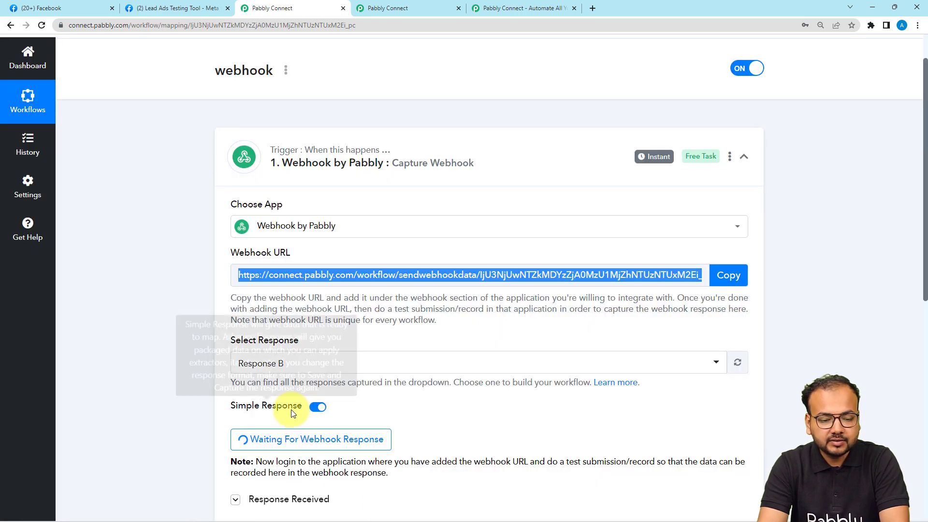
{"action": "scroll", "coordinate": [321, 383], "scroll_direction": "down", "scroll_amount": 2}
{"action": "left_click", "coordinate": [728, 178]}
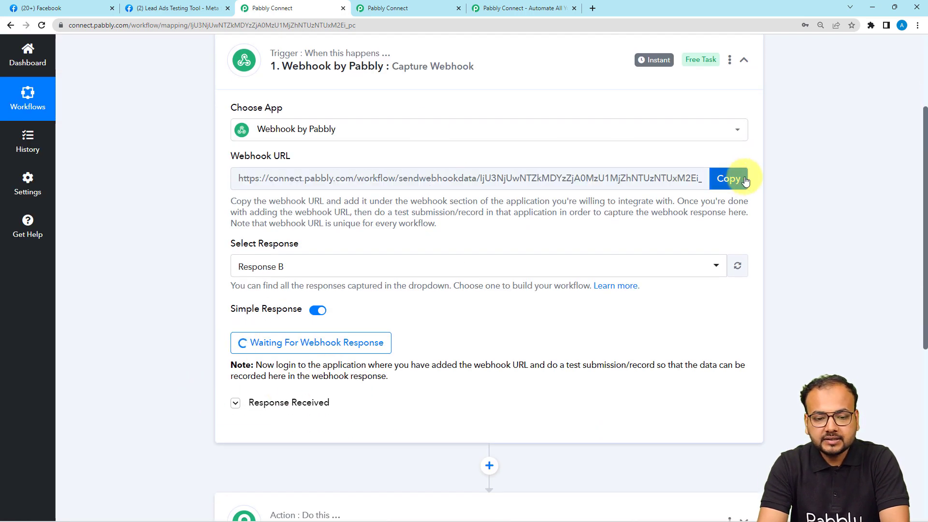
{"action": "left_click", "coordinate": [426, 7]}
Paste the copied webhook URL into the API POST action's Endpoint URL field
{"action": "right_click", "coordinate": [251, 188]}
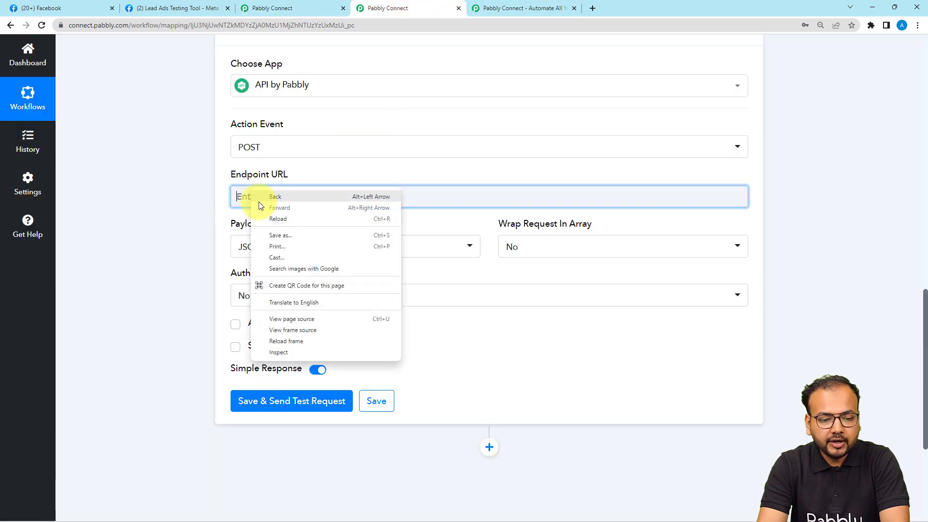
{"action": "left_click", "coordinate": [241, 199]}
{"action": "right_click", "coordinate": [241, 198]}
{"action": "left_click", "coordinate": [274, 288]}
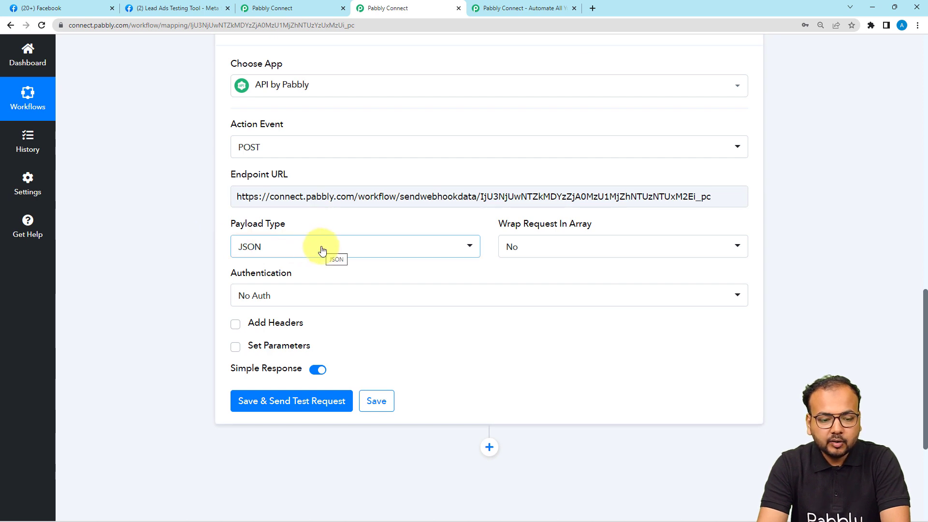
Enable Set Parameters, leaving one empty Label/Value row
{"action": "scroll", "coordinate": [332, 256], "scroll_direction": "down", "scroll_amount": 1}
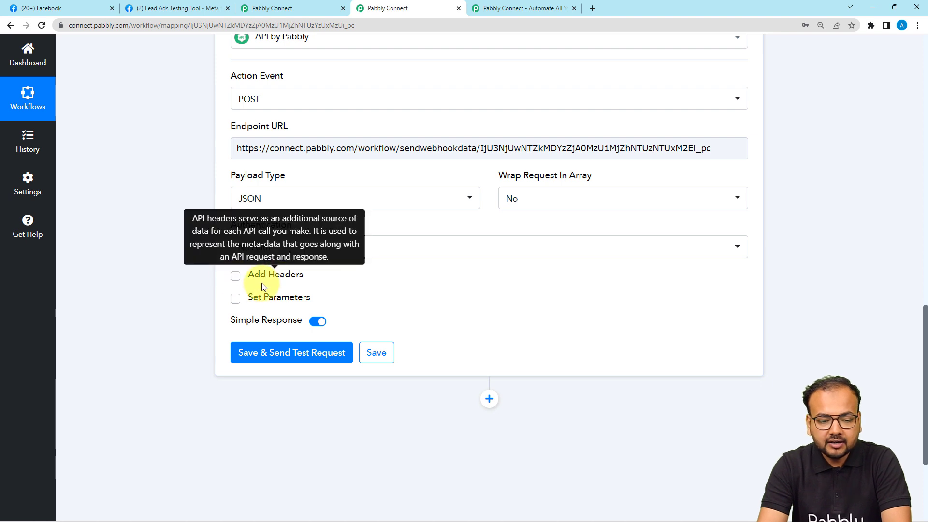
{"action": "left_click", "coordinate": [236, 300]}
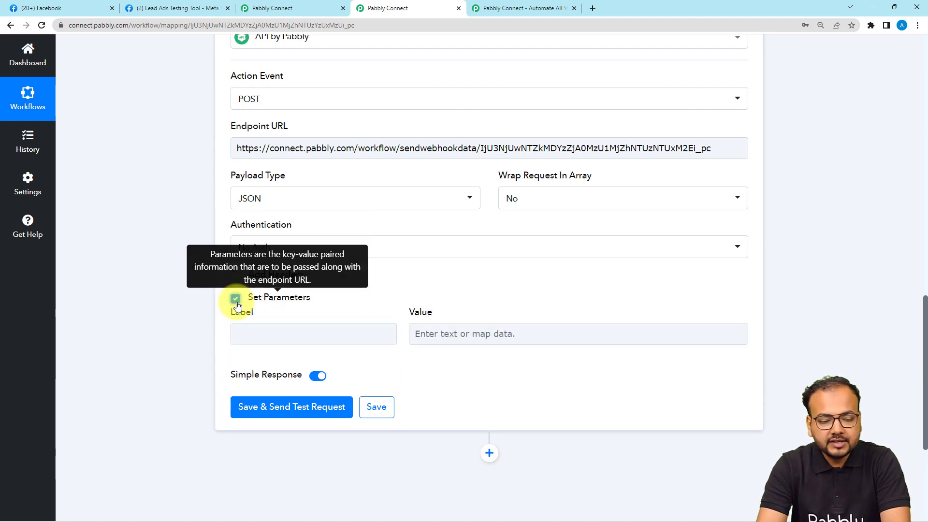
{"action": "left_click", "coordinate": [239, 332]}
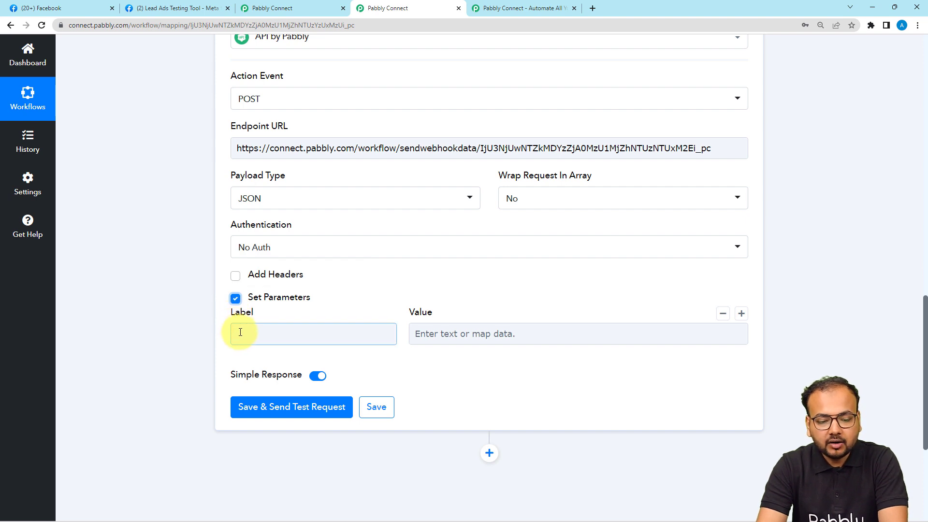
{"action": "left_click", "coordinate": [447, 332]}
{"action": "left_click", "coordinate": [144, 283]}
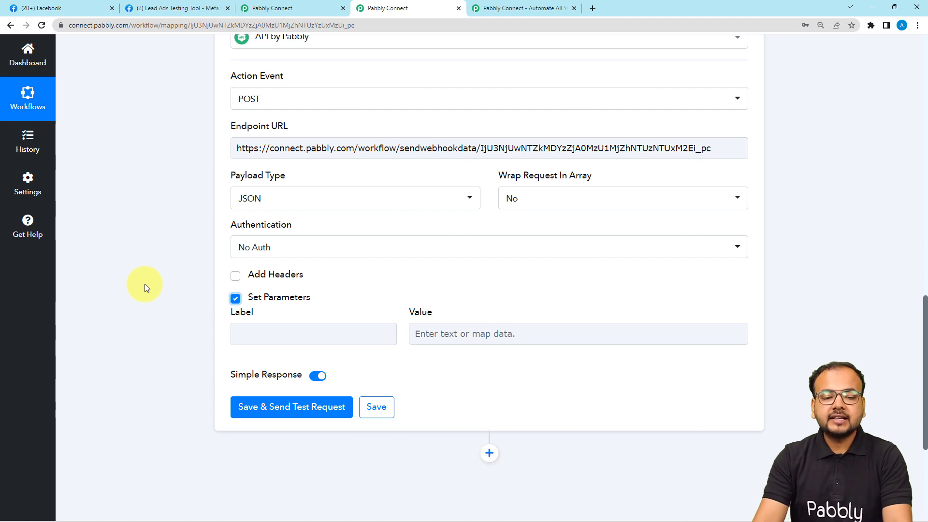
{"action": "scroll", "coordinate": [179, 217], "scroll_direction": "up", "scroll_amount": 10}
Expand and review the Facebook lead response data received by the trigger
{"action": "scroll", "coordinate": [227, 261], "scroll_direction": "down", "scroll_amount": 3}
{"action": "left_click", "coordinate": [232, 244]}
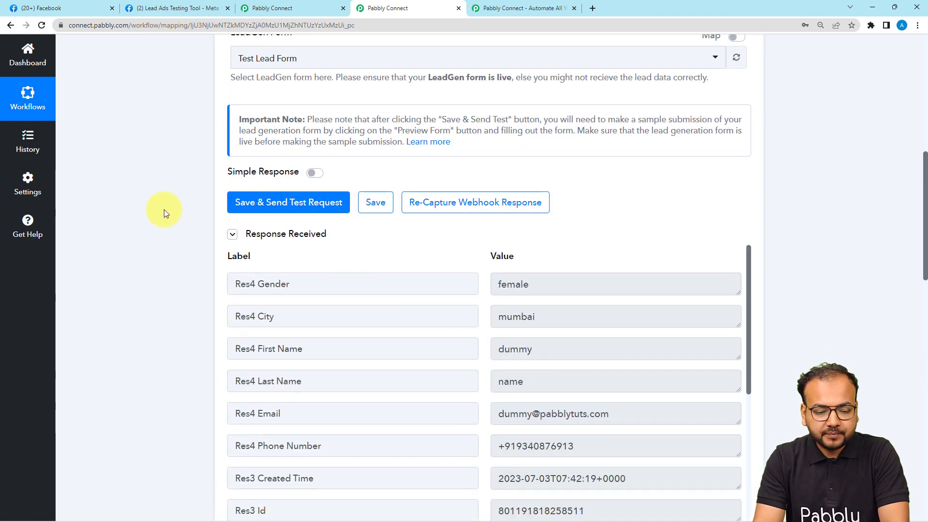
{"action": "scroll", "coordinate": [163, 210], "scroll_direction": "down", "scroll_amount": 3}
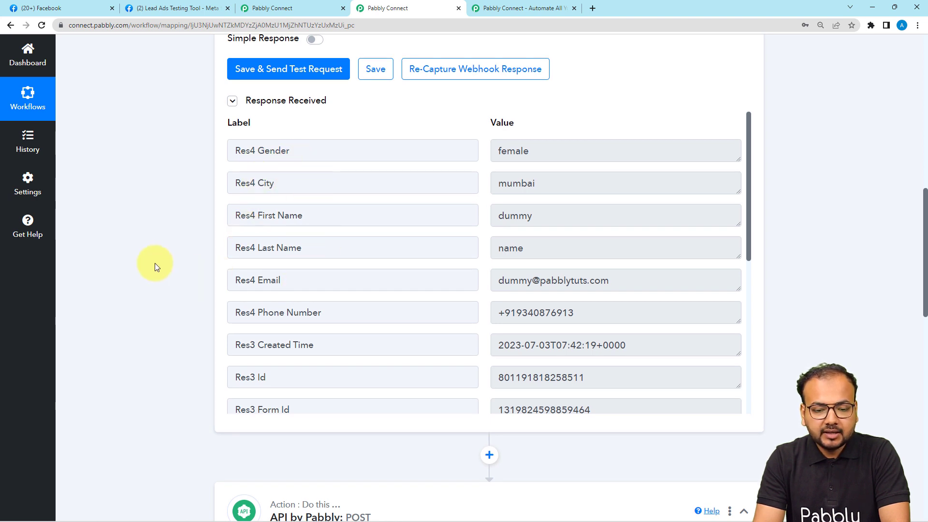
{"action": "scroll", "coordinate": [155, 263], "scroll_direction": "up", "scroll_amount": 1}
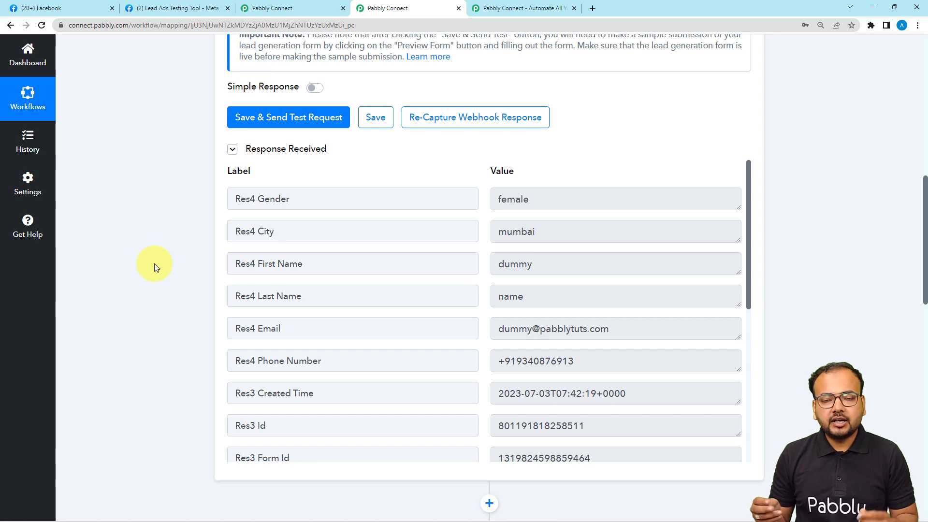
{"action": "scroll", "coordinate": [155, 263], "scroll_direction": "down", "scroll_amount": 10}
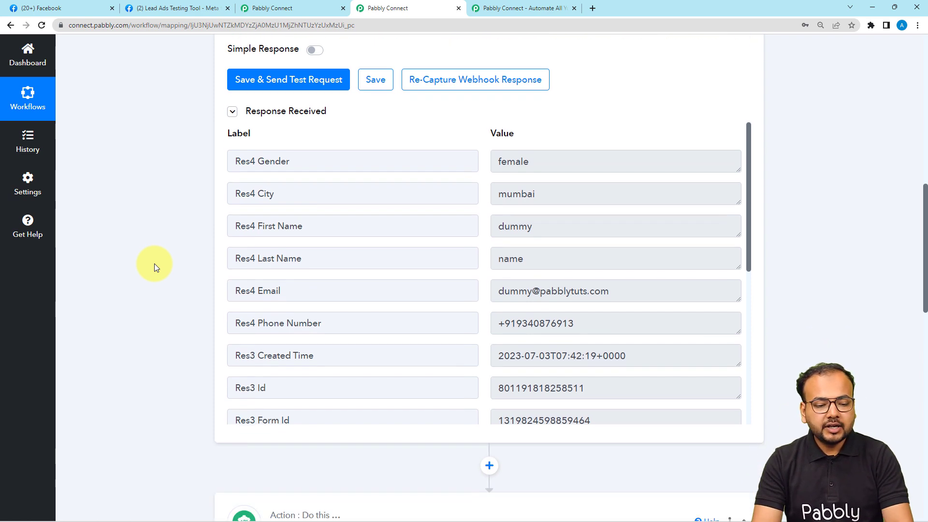
Set the first parameter label to Full Name
{"action": "left_click", "coordinate": [327, 404]}
{"action": "left_click", "coordinate": [325, 395]}
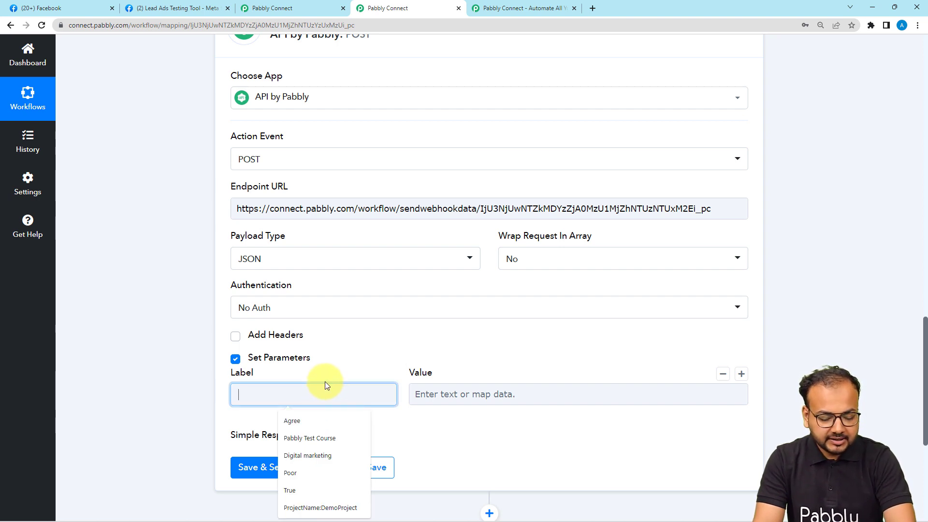
{"action": "type", "text": "Fu"}
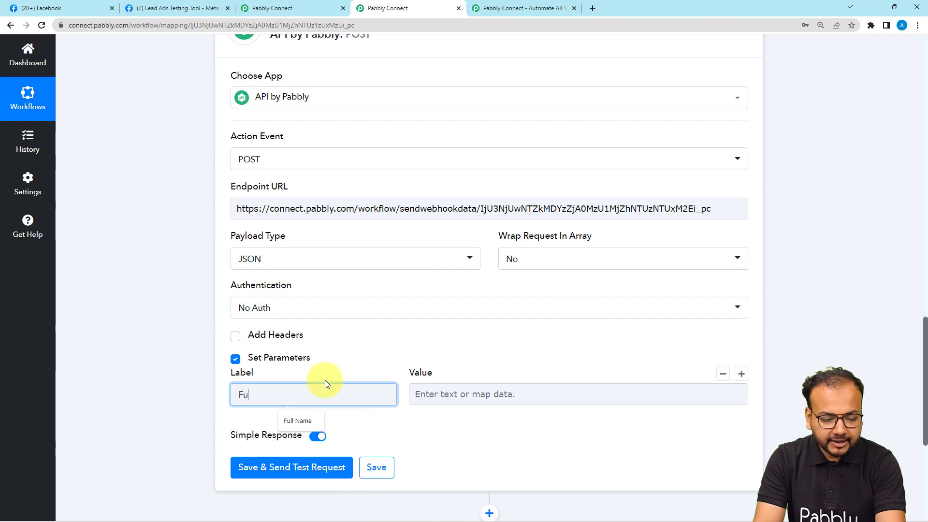
{"action": "left_click", "coordinate": [299, 419]}
{"action": "left_click", "coordinate": [378, 419]}
{"action": "left_click", "coordinate": [703, 391]}
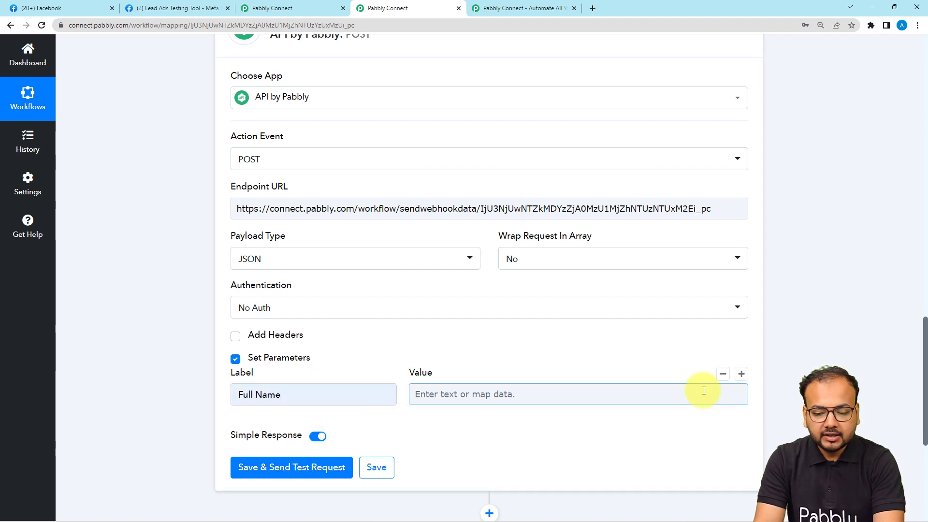
Add a second parameter row labelled Email
{"action": "left_click", "coordinate": [741, 375]}
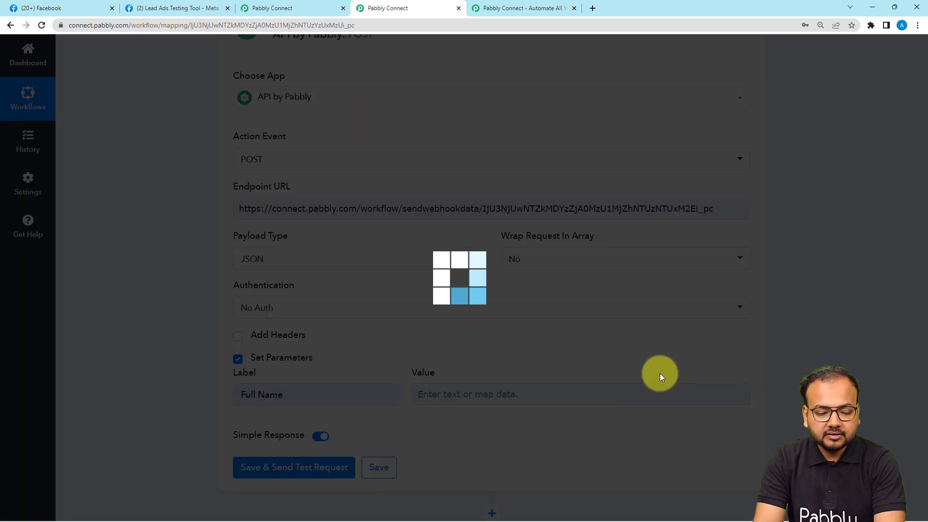
{"action": "scroll", "coordinate": [331, 303], "scroll_direction": "down", "scroll_amount": 1}
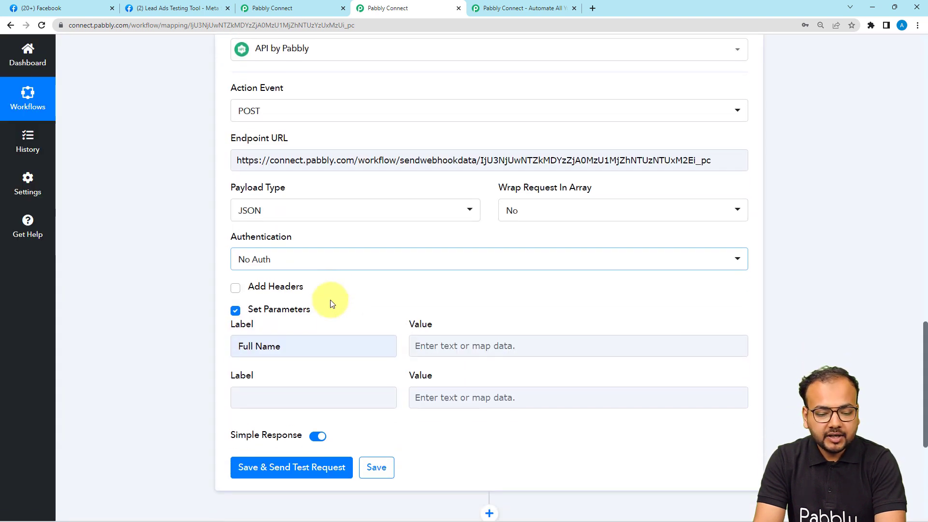
{"action": "left_click", "coordinate": [279, 392]}
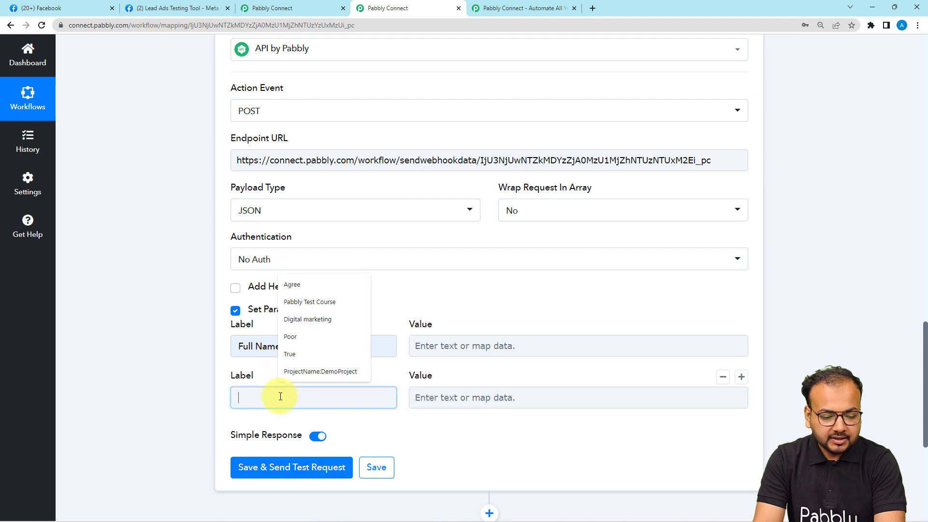
{"action": "type", "text": "Email"}
Add a third parameter row labelled Gender
{"action": "left_click", "coordinate": [385, 430]}
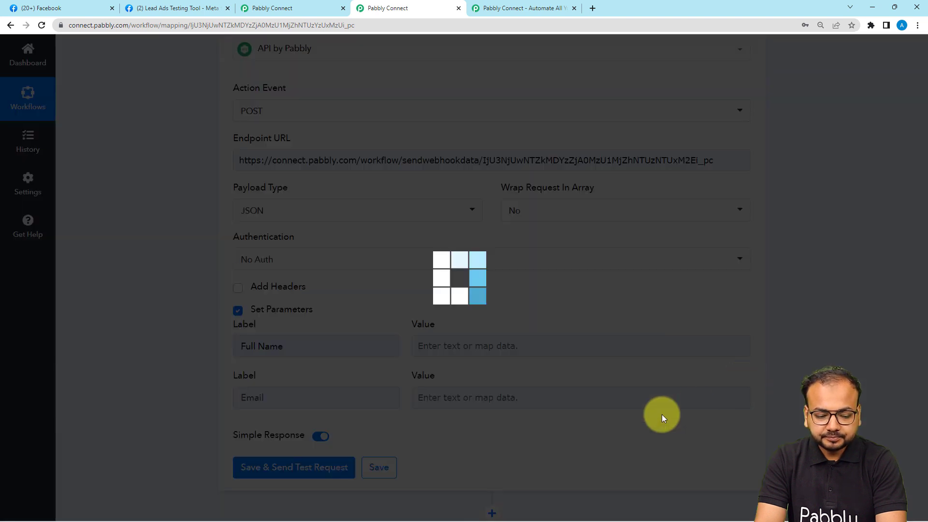
{"action": "scroll", "coordinate": [479, 433], "scroll_direction": "down", "scroll_amount": 1}
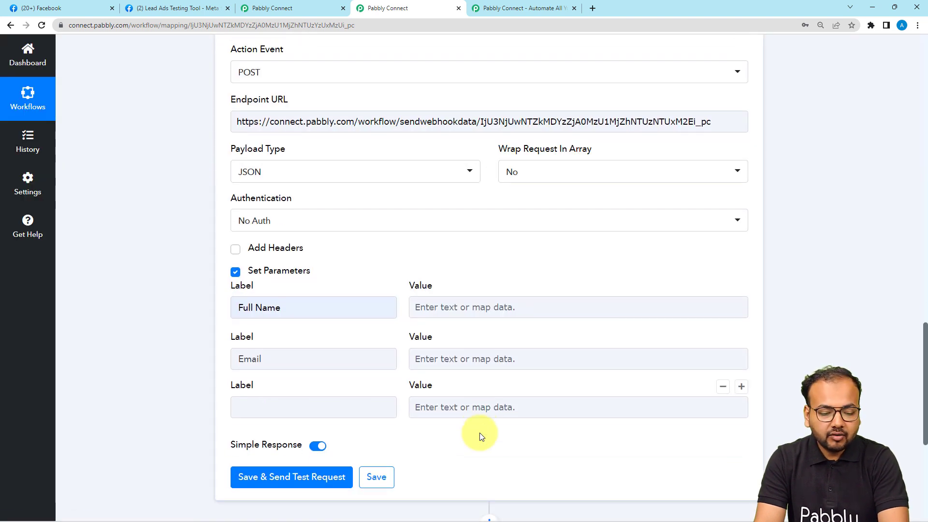
{"action": "scroll", "coordinate": [481, 436], "scroll_direction": "down", "scroll_amount": 1}
{"action": "left_click", "coordinate": [342, 352]}
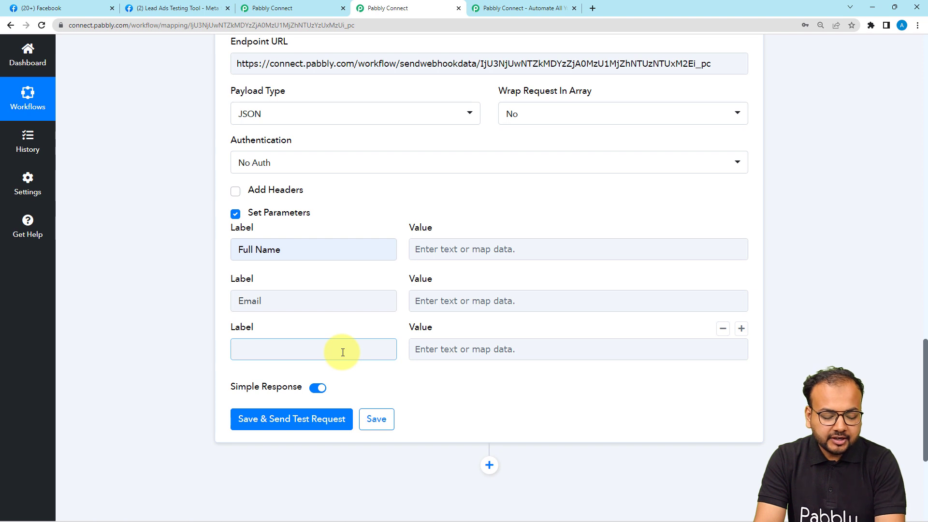
{"action": "left_click", "coordinate": [342, 352]}
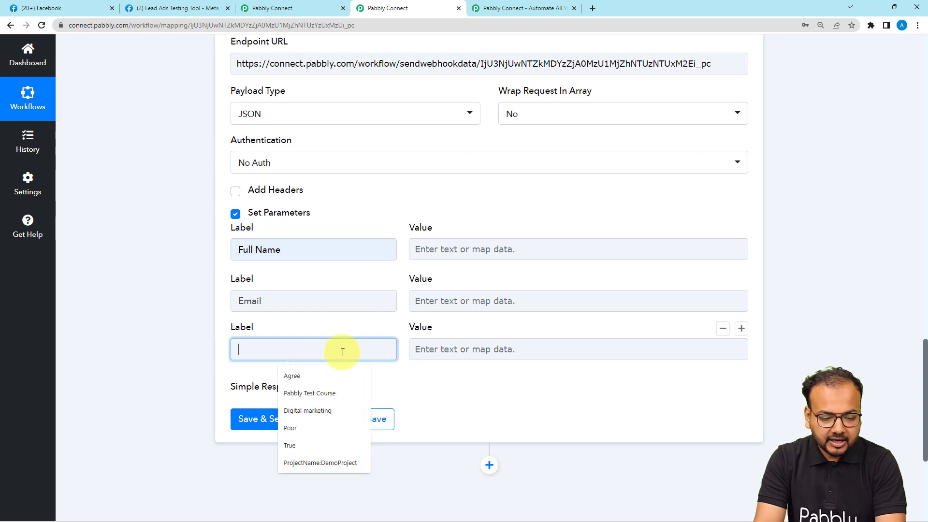
{"action": "type", "text": "Gender"}
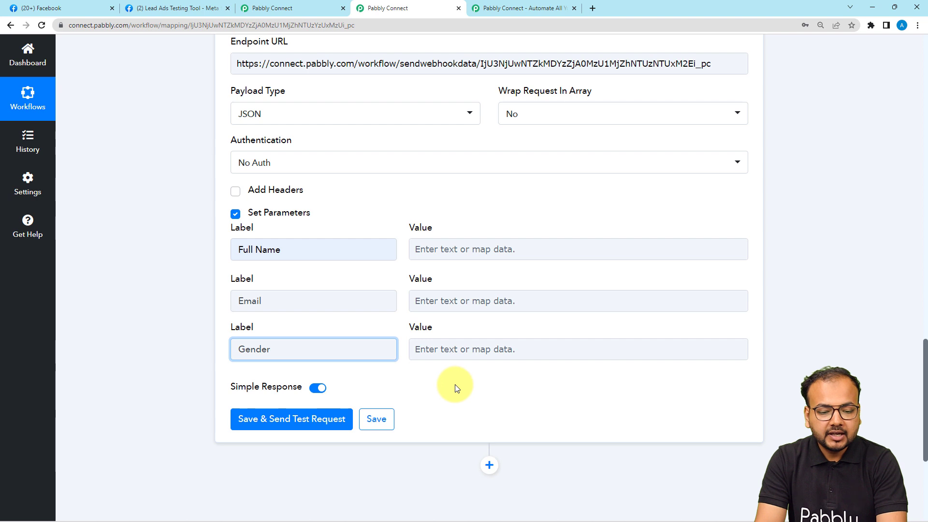
{"action": "left_click", "coordinate": [452, 385]}
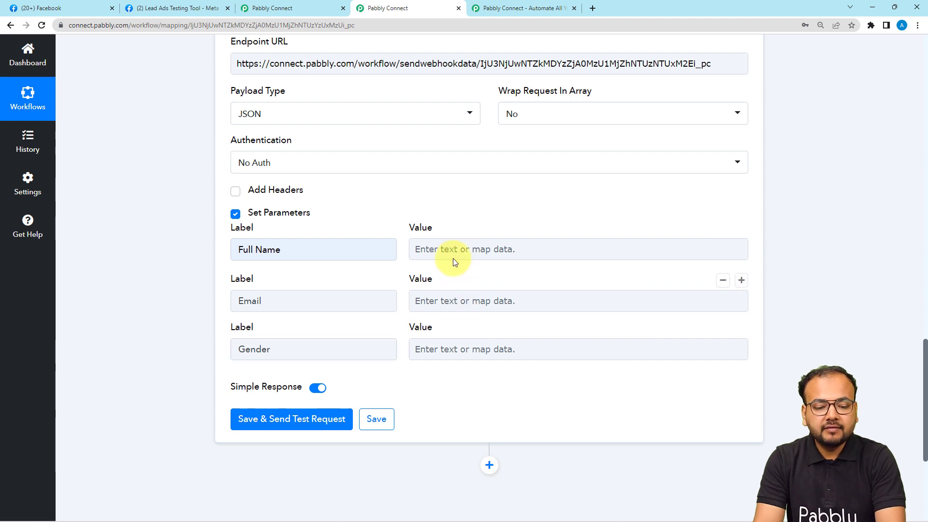
{"action": "left_click", "coordinate": [465, 244]}
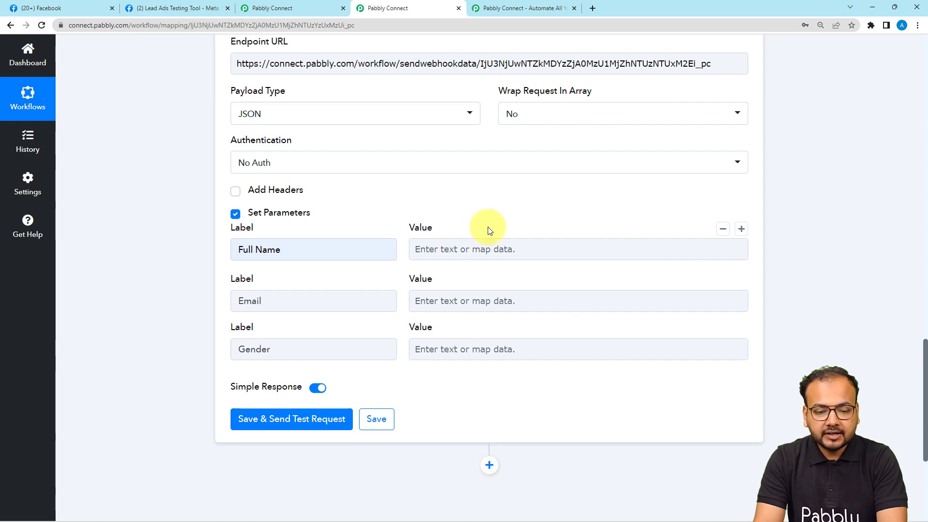
{"action": "scroll", "coordinate": [487, 242], "scroll_direction": "up", "scroll_amount": 5}
{"action": "scroll", "coordinate": [487, 245], "scroll_direction": "up", "scroll_amount": 5}
{"action": "scroll", "coordinate": [441, 161], "scroll_direction": "down", "scroll_amount": 5}
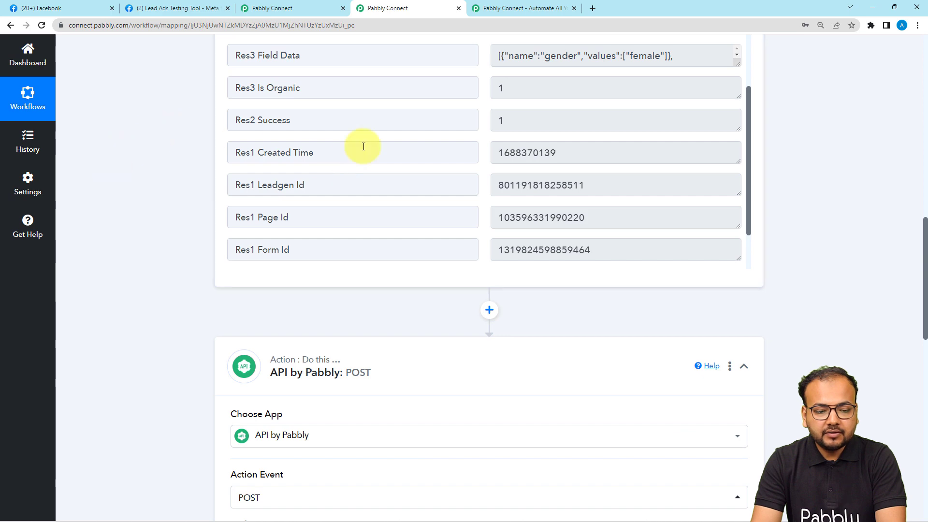
Map the Facebook lead's first name and last name into the Full Name value
{"action": "scroll", "coordinate": [439, 99], "scroll_direction": "down", "scroll_amount": 2}
{"action": "scroll", "coordinate": [200, 192], "scroll_direction": "down", "scroll_amount": 12}
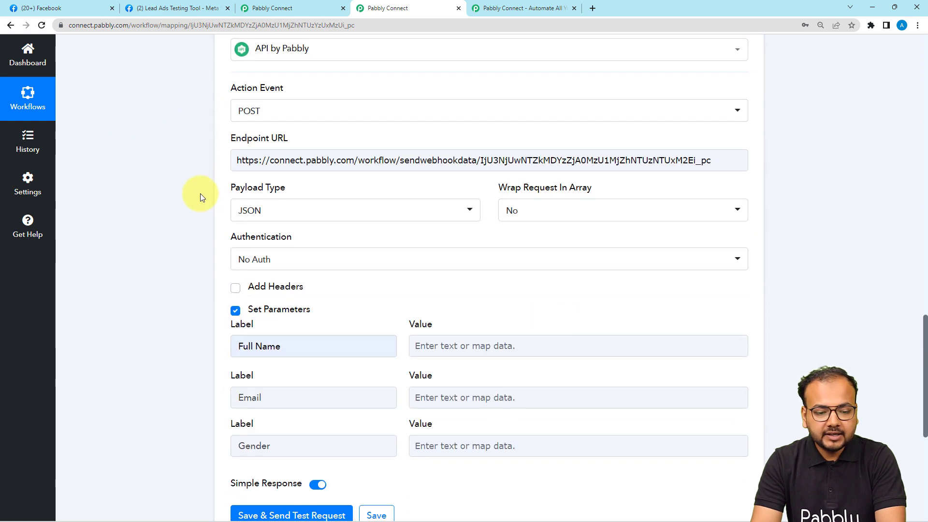
{"action": "left_click", "coordinate": [493, 162]}
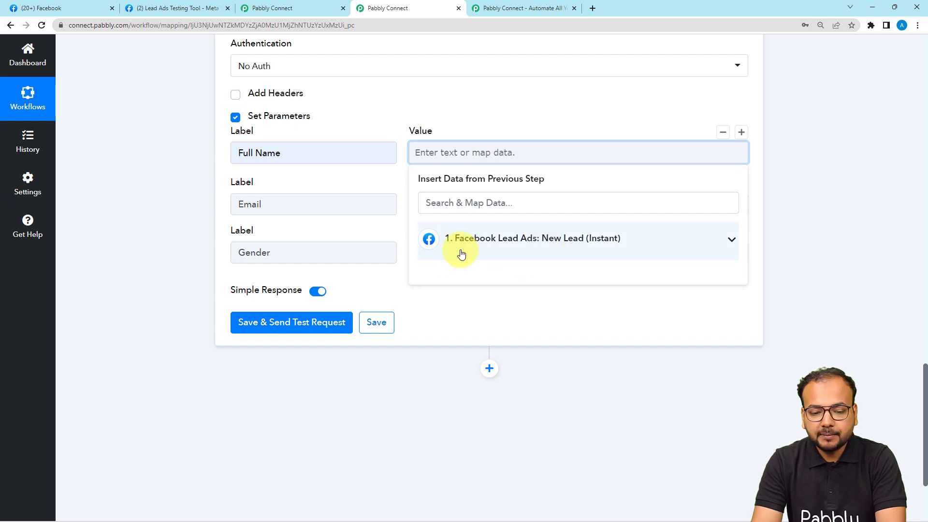
{"action": "left_click", "coordinate": [529, 253]}
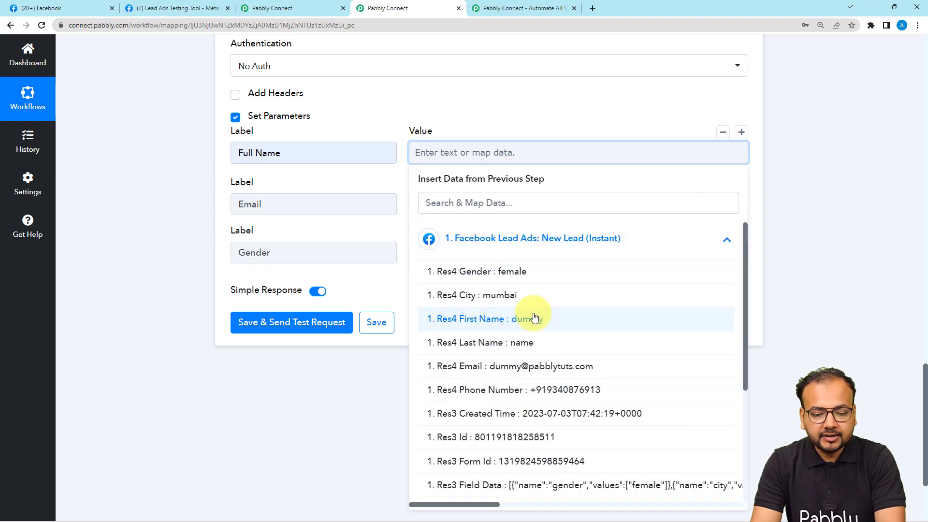
{"action": "left_click", "coordinate": [468, 328]}
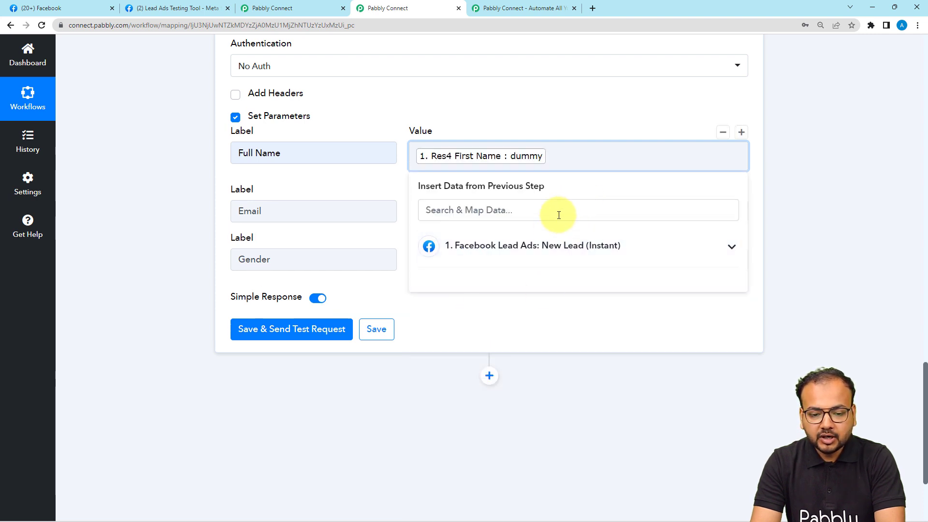
{"action": "left_click", "coordinate": [545, 248]}
{"action": "left_click", "coordinate": [517, 350]}
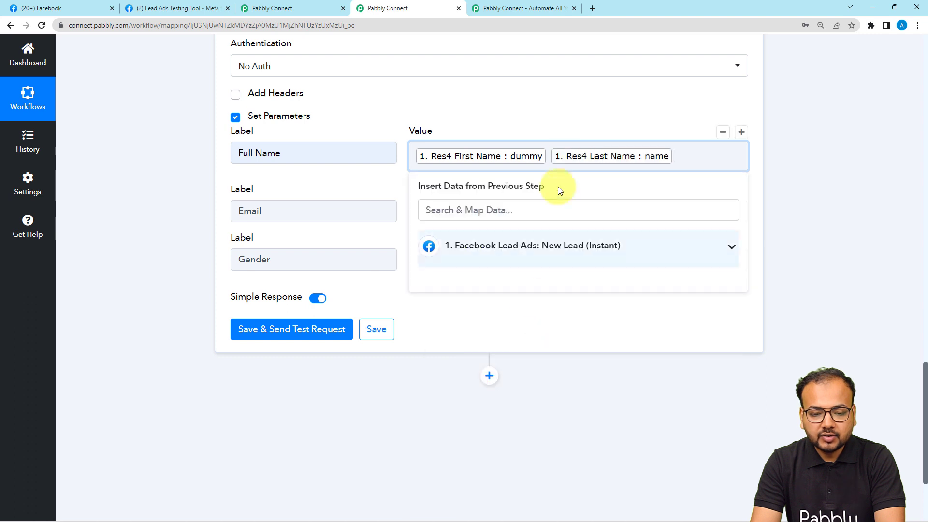
Map the lead's email to Email and its gender to Gender
{"action": "left_click", "coordinate": [532, 209]}
{"action": "scroll", "coordinate": [529, 212], "scroll_direction": "down", "scroll_amount": 2}
{"action": "left_click", "coordinate": [527, 219]}
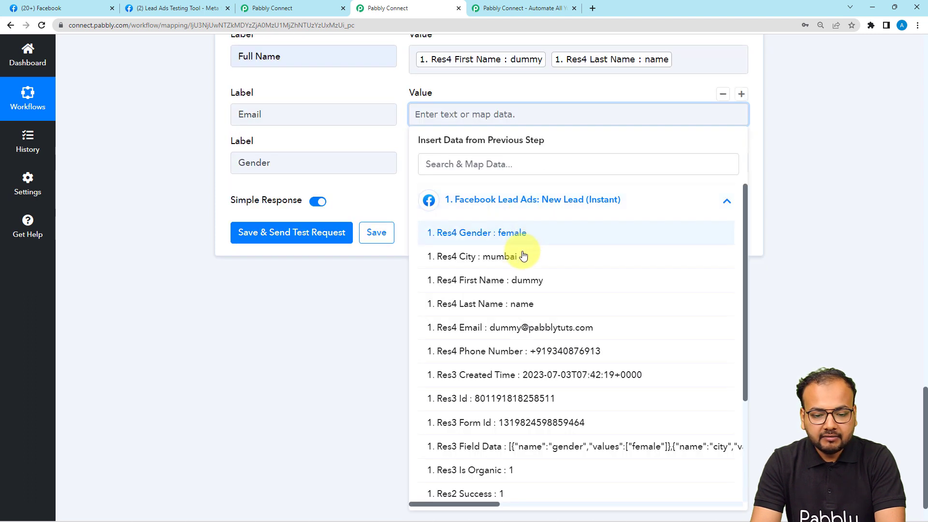
{"action": "left_click", "coordinate": [522, 325]}
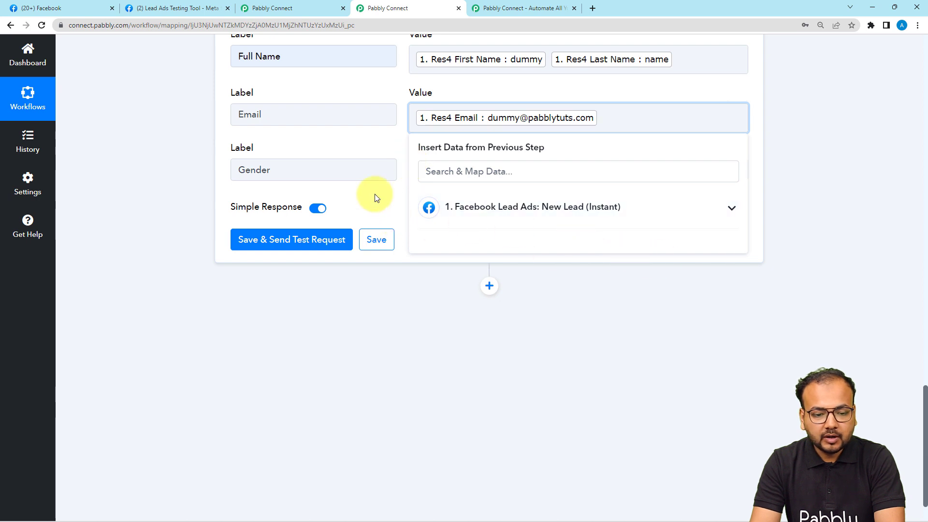
{"action": "left_click", "coordinate": [456, 169]}
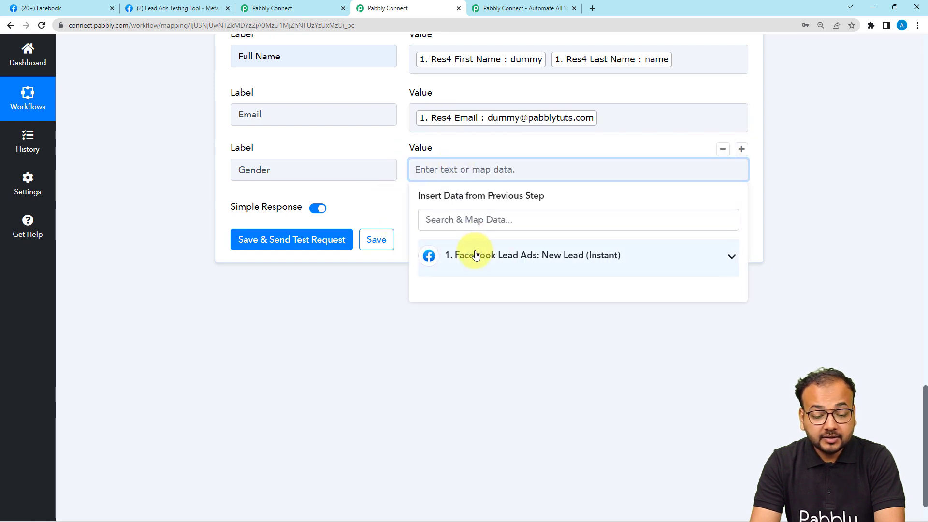
{"action": "left_click", "coordinate": [472, 253]}
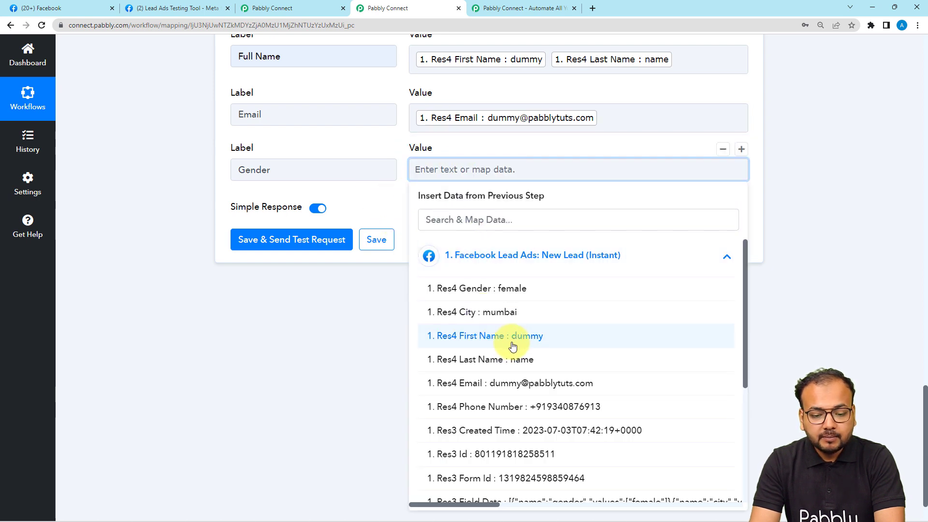
{"action": "left_click", "coordinate": [498, 289]}
{"action": "left_click", "coordinate": [397, 219]}
{"action": "scroll", "coordinate": [396, 218], "scroll_direction": "up", "scroll_amount": 3}
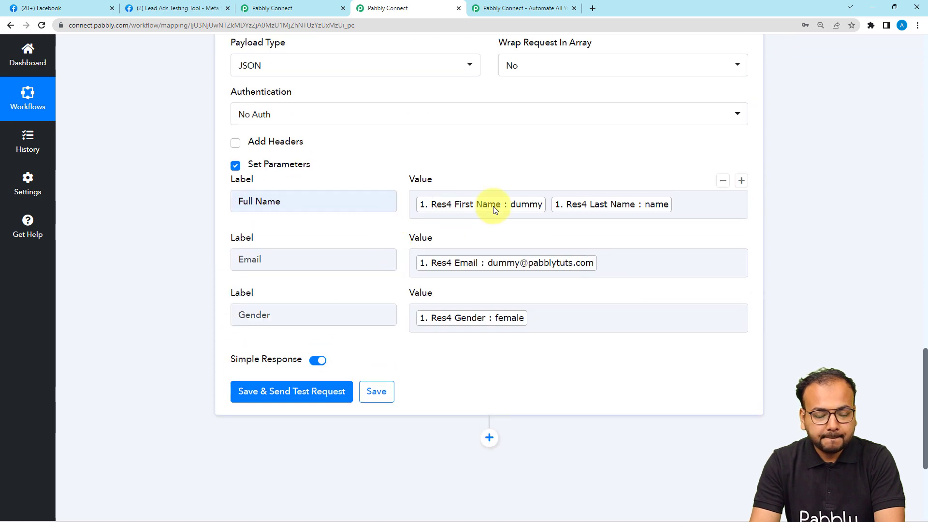
Send the test request and confirm the webhook captured Full Name 'dummy name', email and Gender 'female'
{"action": "scroll", "coordinate": [178, 234], "scroll_direction": "up", "scroll_amount": 5}
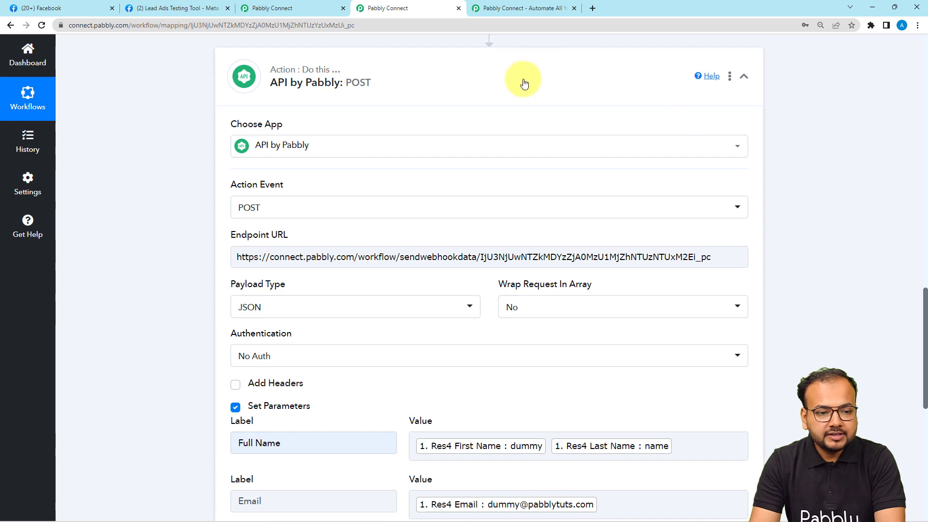
{"action": "left_click", "coordinate": [251, 3]}
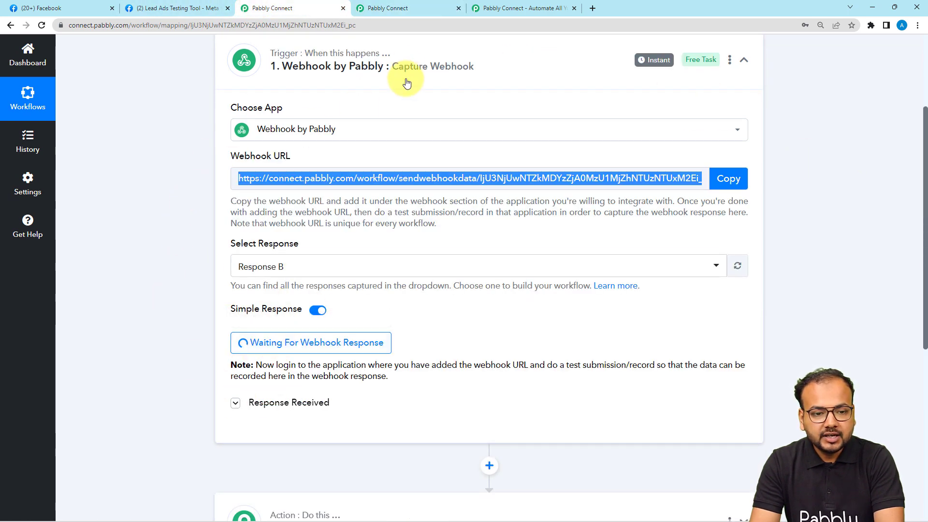
{"action": "left_click", "coordinate": [378, 9]}
{"action": "scroll", "coordinate": [218, 280], "scroll_direction": "down", "scroll_amount": 7}
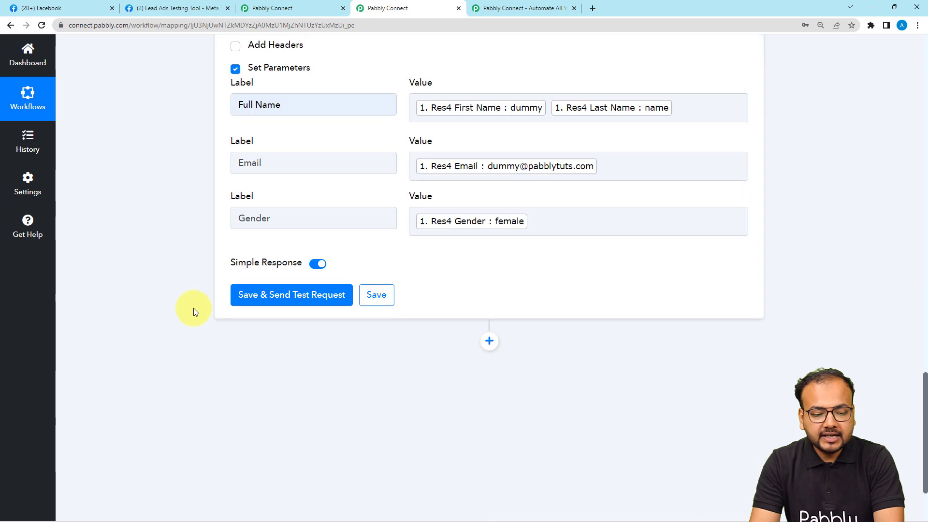
{"action": "left_click", "coordinate": [245, 8]}
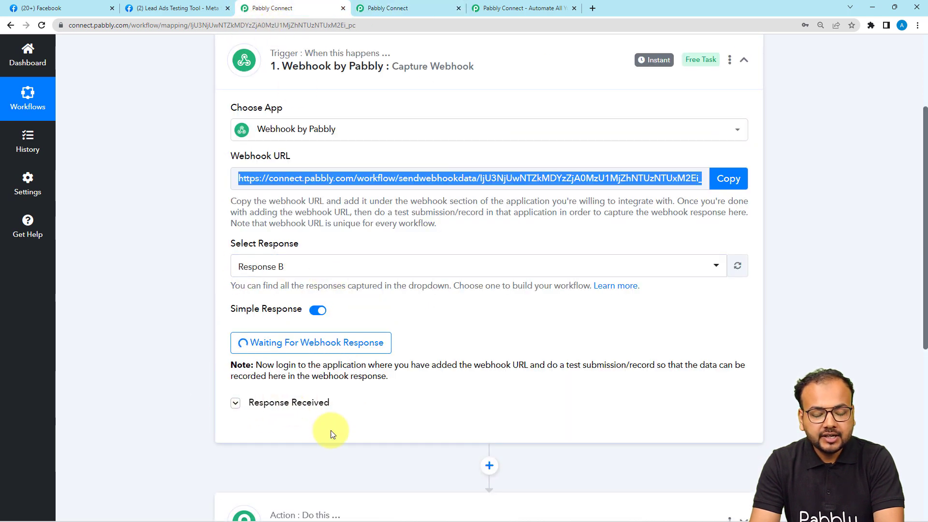
{"action": "left_click", "coordinate": [399, 9]}
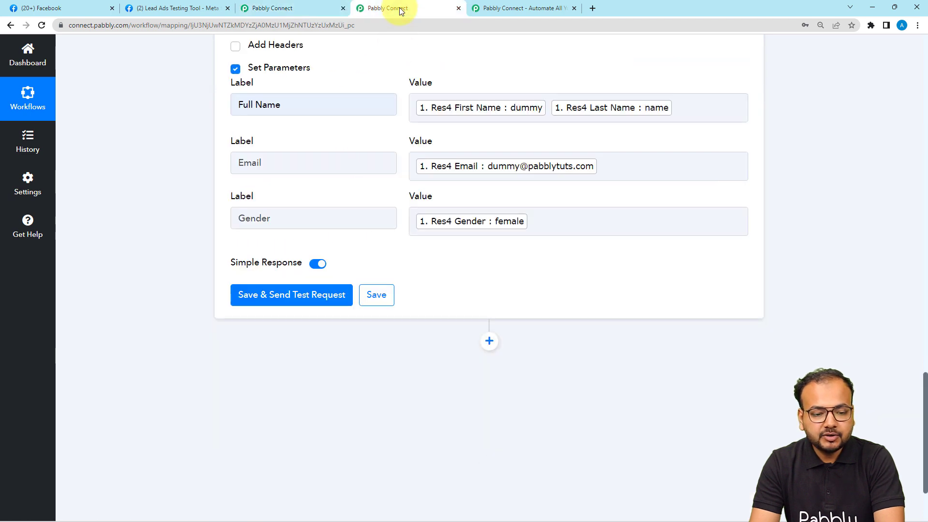
{"action": "left_click", "coordinate": [276, 296]}
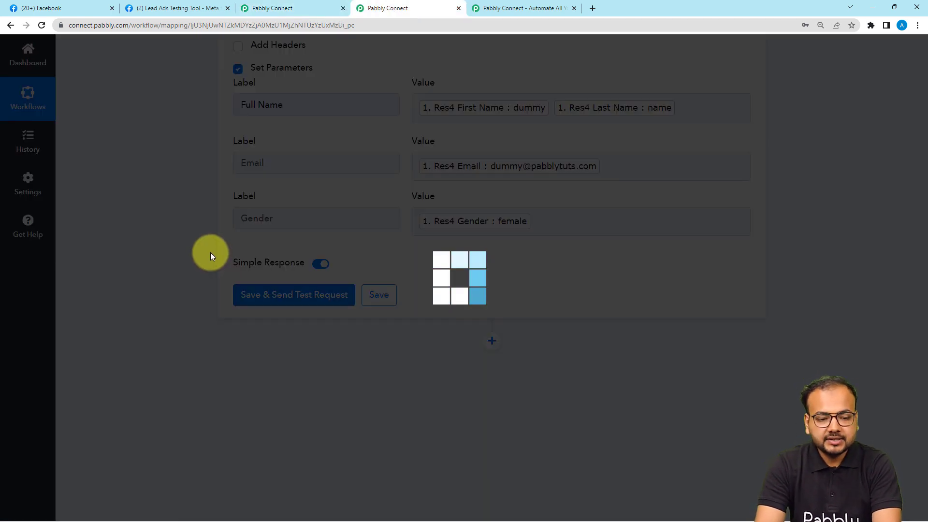
{"action": "scroll", "coordinate": [211, 252], "scroll_direction": "down", "scroll_amount": 1}
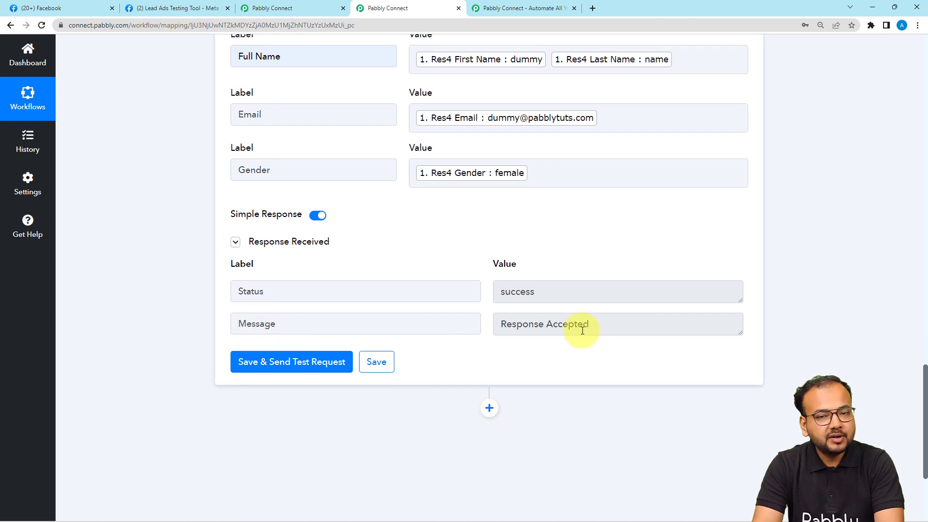
{"action": "left_click", "coordinate": [297, 7]}
{"action": "scroll", "coordinate": [123, 312], "scroll_direction": "down", "scroll_amount": 4}
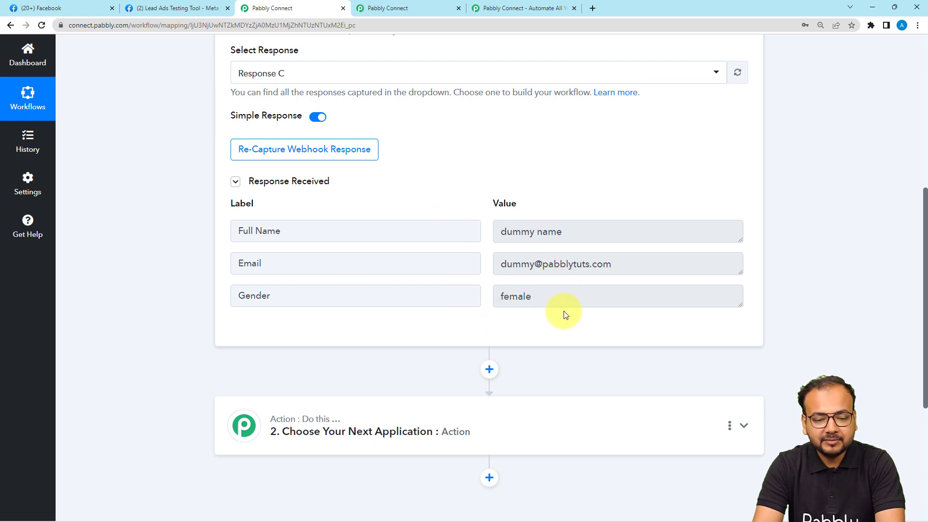
Back in the lead workflow, insert a new action step below the POST request step
{"action": "left_click", "coordinate": [392, 8]}
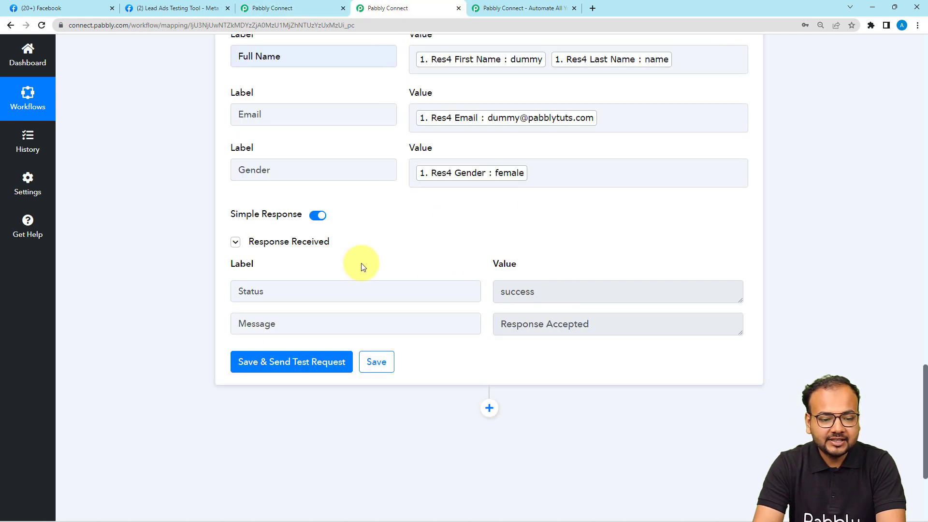
{"action": "scroll", "coordinate": [378, 242], "scroll_direction": "up", "scroll_amount": 6}
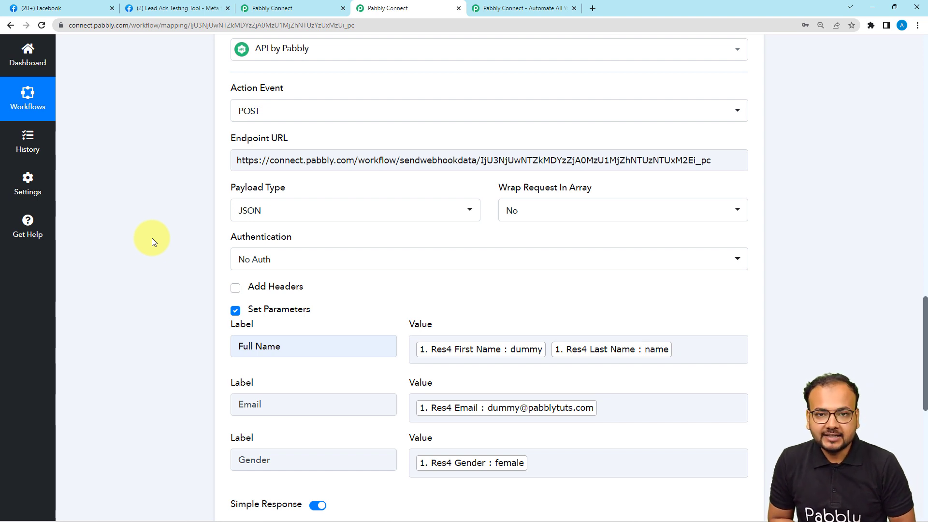
{"action": "scroll", "coordinate": [160, 291], "scroll_direction": "down", "scroll_amount": 2}
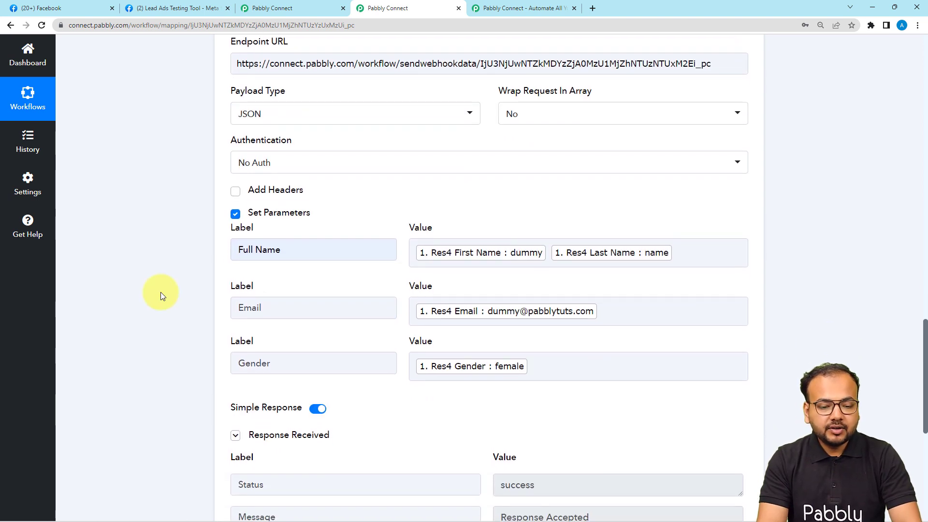
{"action": "scroll", "coordinate": [160, 292], "scroll_direction": "down", "scroll_amount": 3}
{"action": "scroll", "coordinate": [225, 277], "scroll_direction": "up", "scroll_amount": 3}
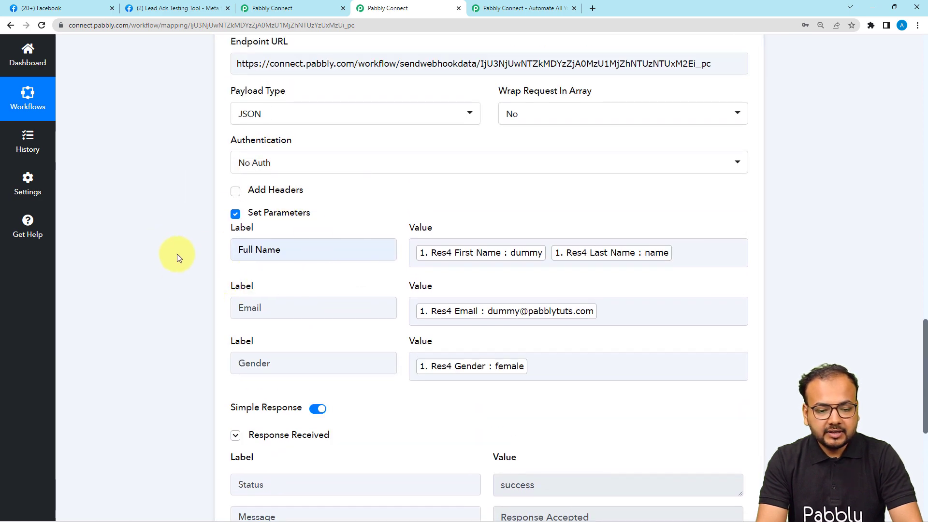
{"action": "scroll", "coordinate": [177, 253], "scroll_direction": "down", "scroll_amount": 7}
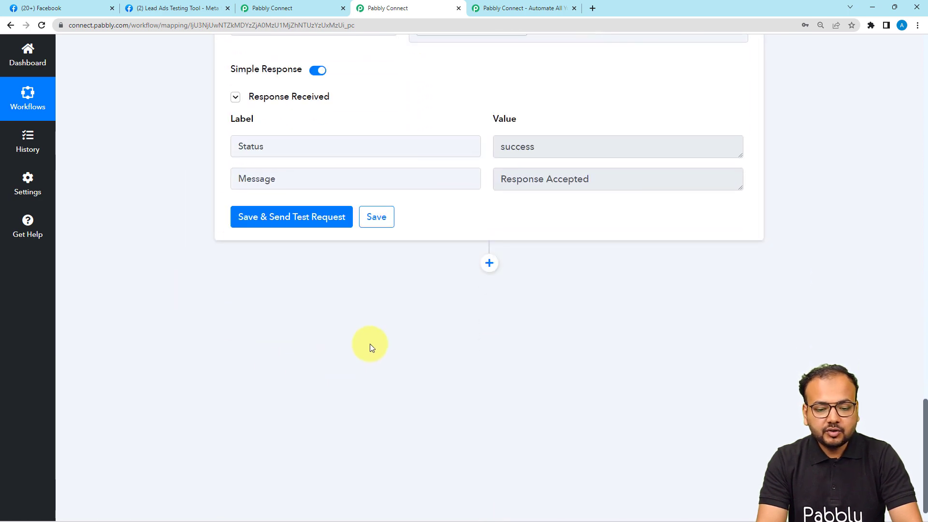
{"action": "left_click", "coordinate": [489, 267]}
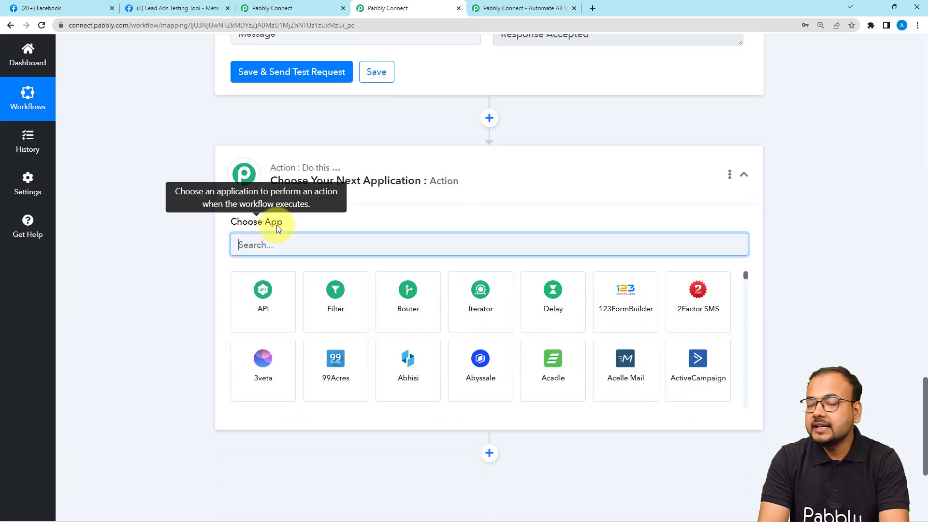
Search 'hu' in Choose App and select HubSpot CRM for the new step
{"action": "type", "text": "hu"}
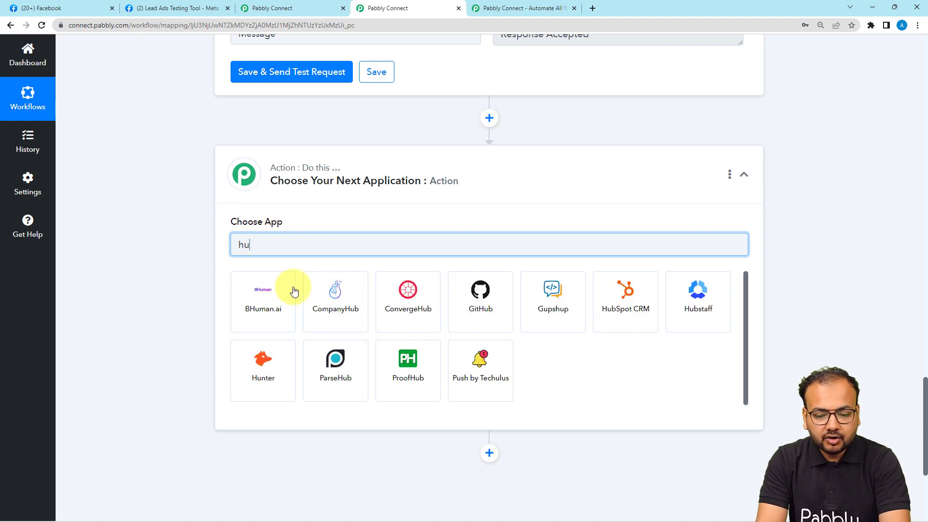
{"action": "left_click", "coordinate": [625, 323]}
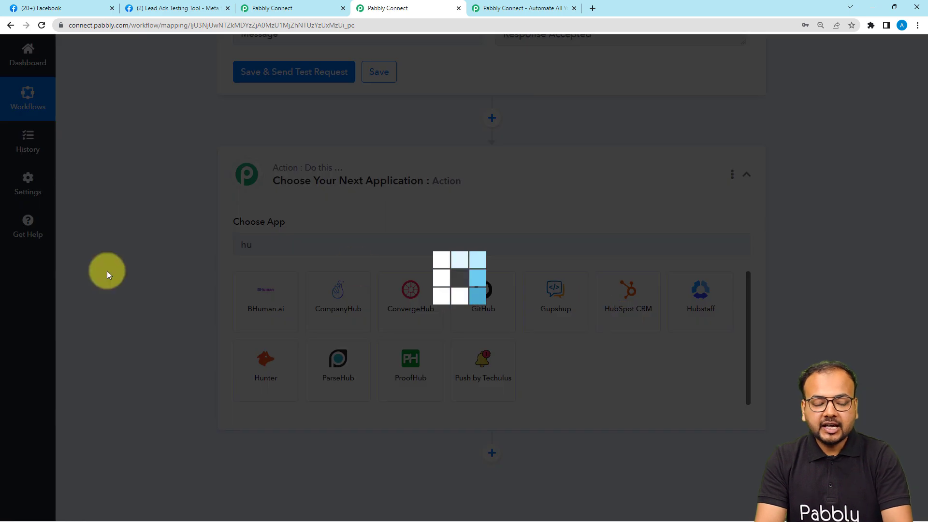
{"action": "scroll", "coordinate": [102, 294], "scroll_direction": "up", "scroll_amount": 9}
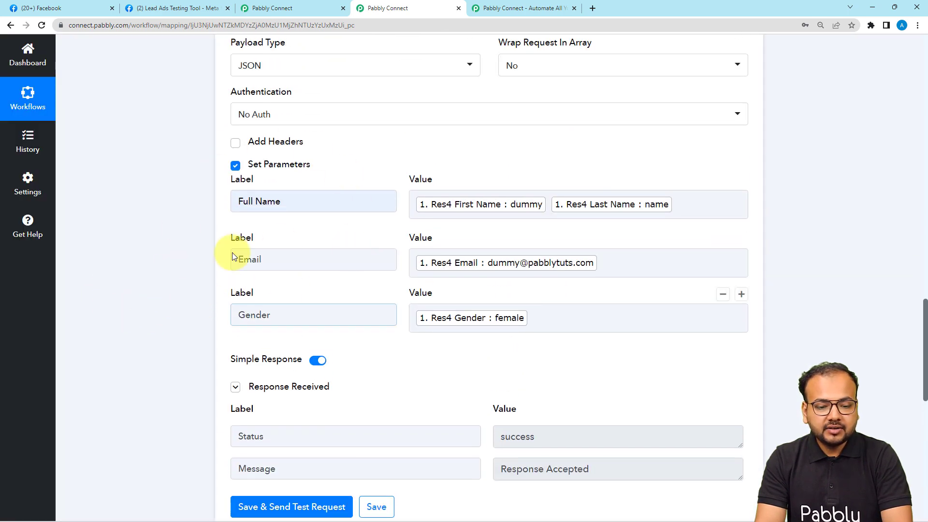
{"action": "scroll", "coordinate": [161, 338], "scroll_direction": "down", "scroll_amount": 3}
{"action": "scroll", "coordinate": [162, 337], "scroll_direction": "down", "scroll_amount": 5}
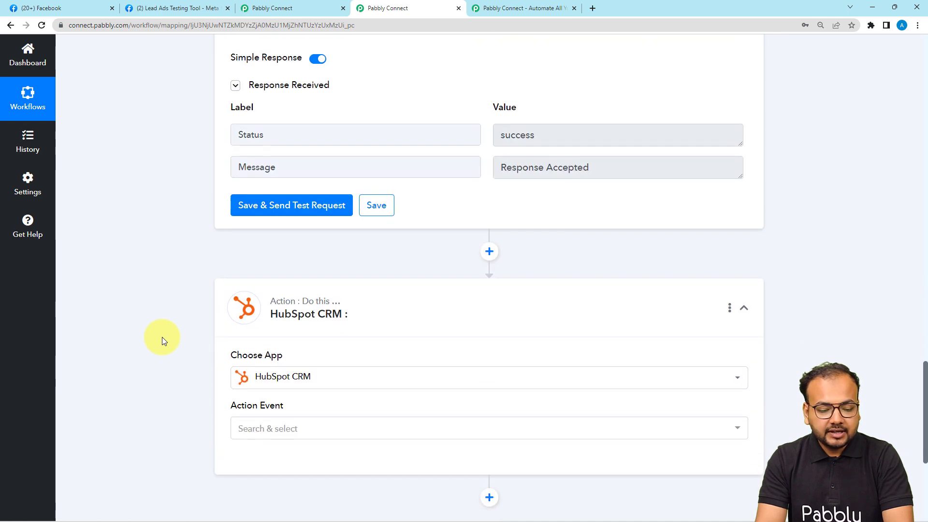